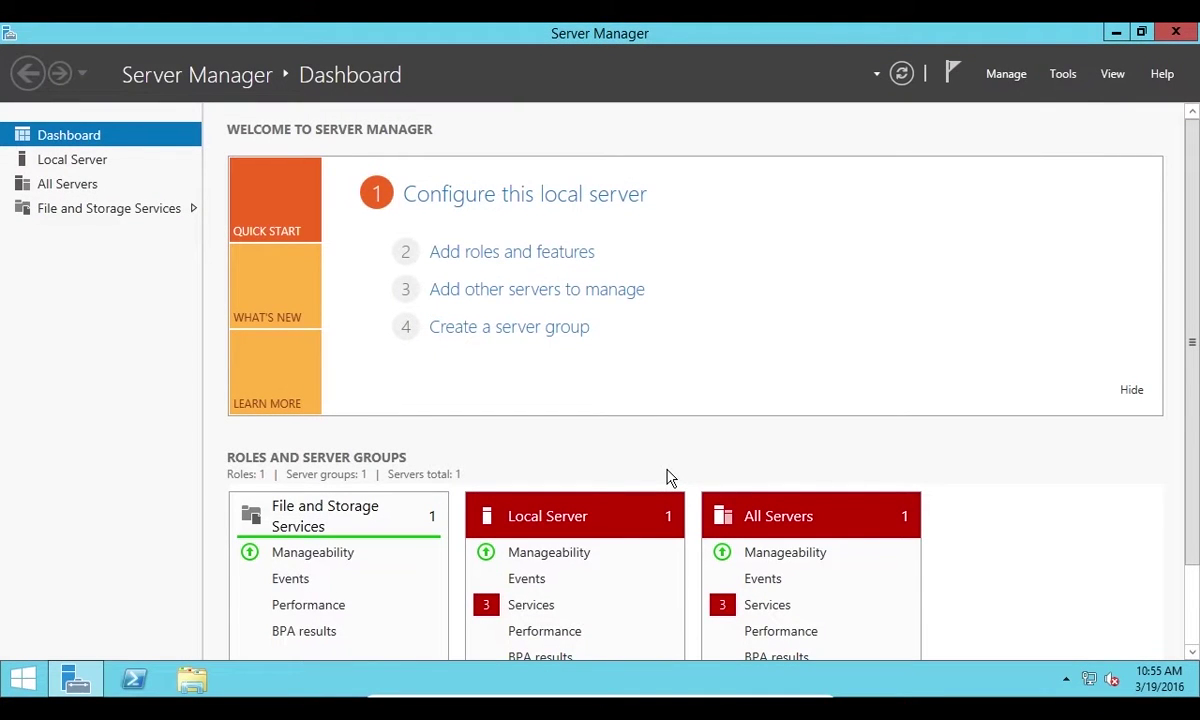
Open Control Panel from Start, list all items as Small icons, and go to Windows Update
click(24, 679)
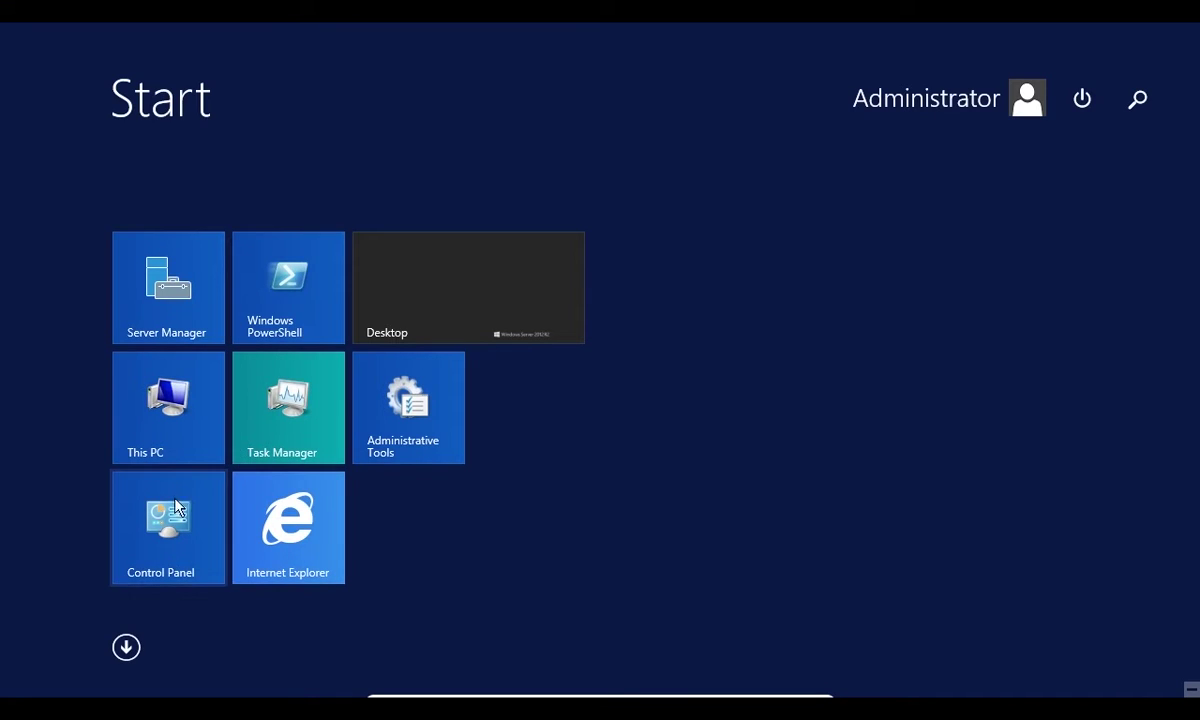
click(170, 525)
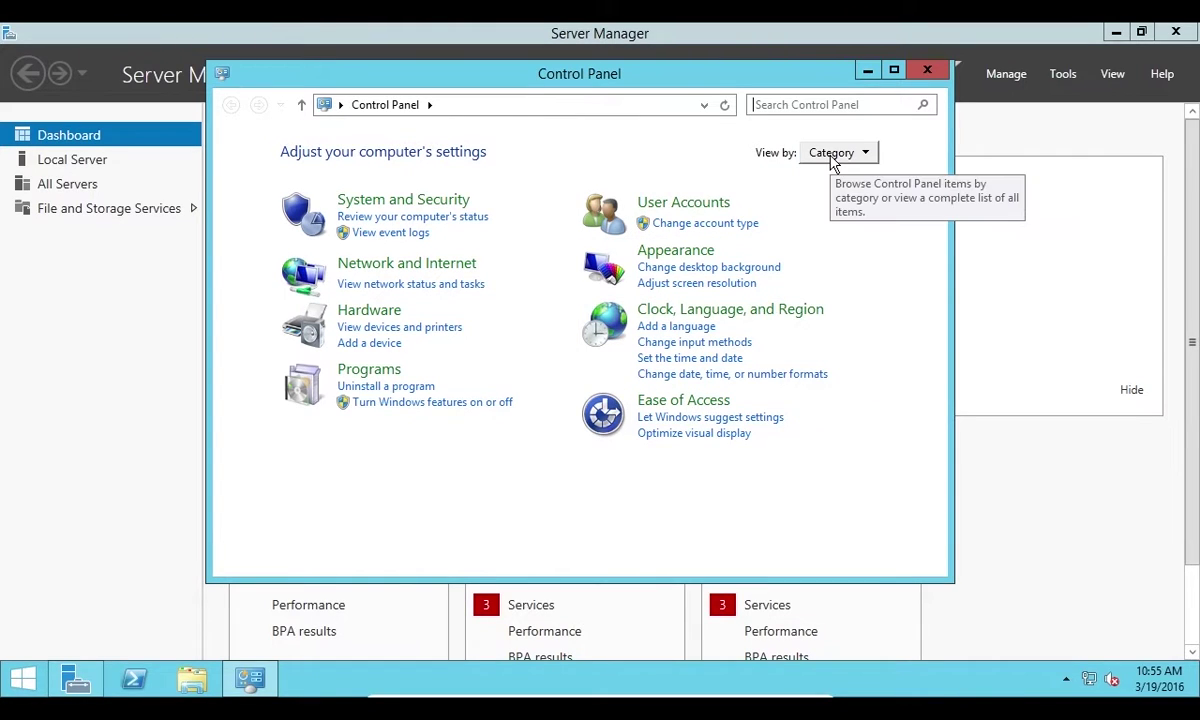
click(865, 160)
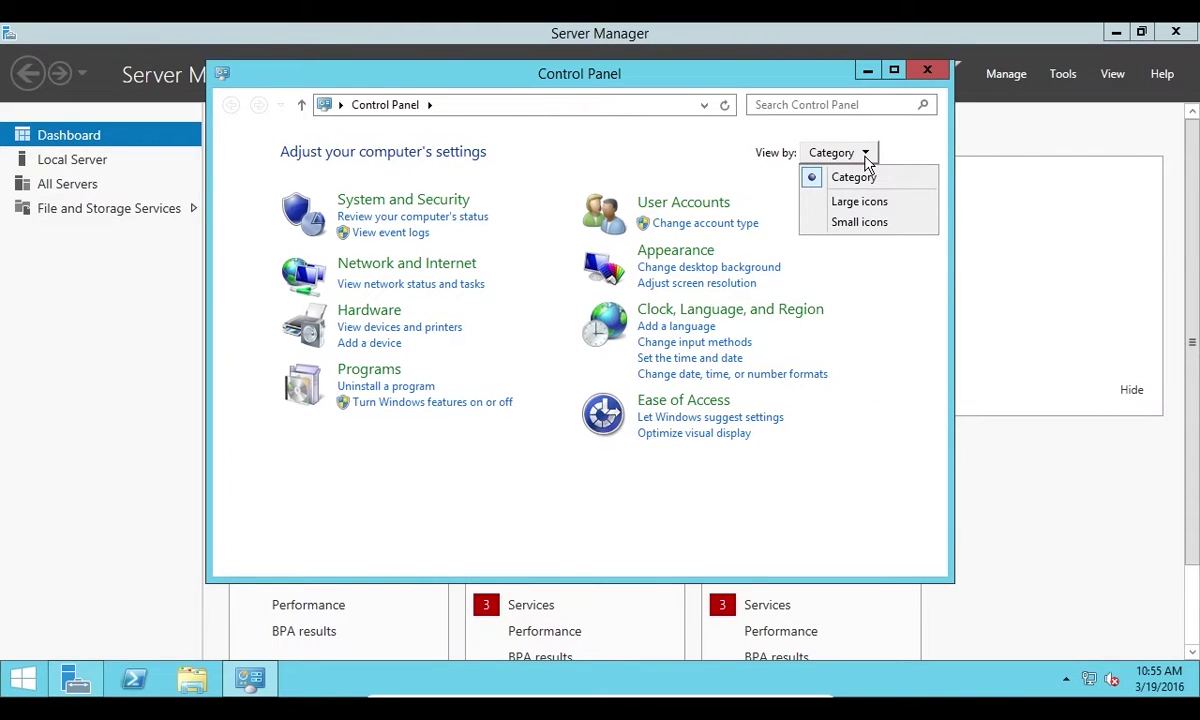
click(881, 224)
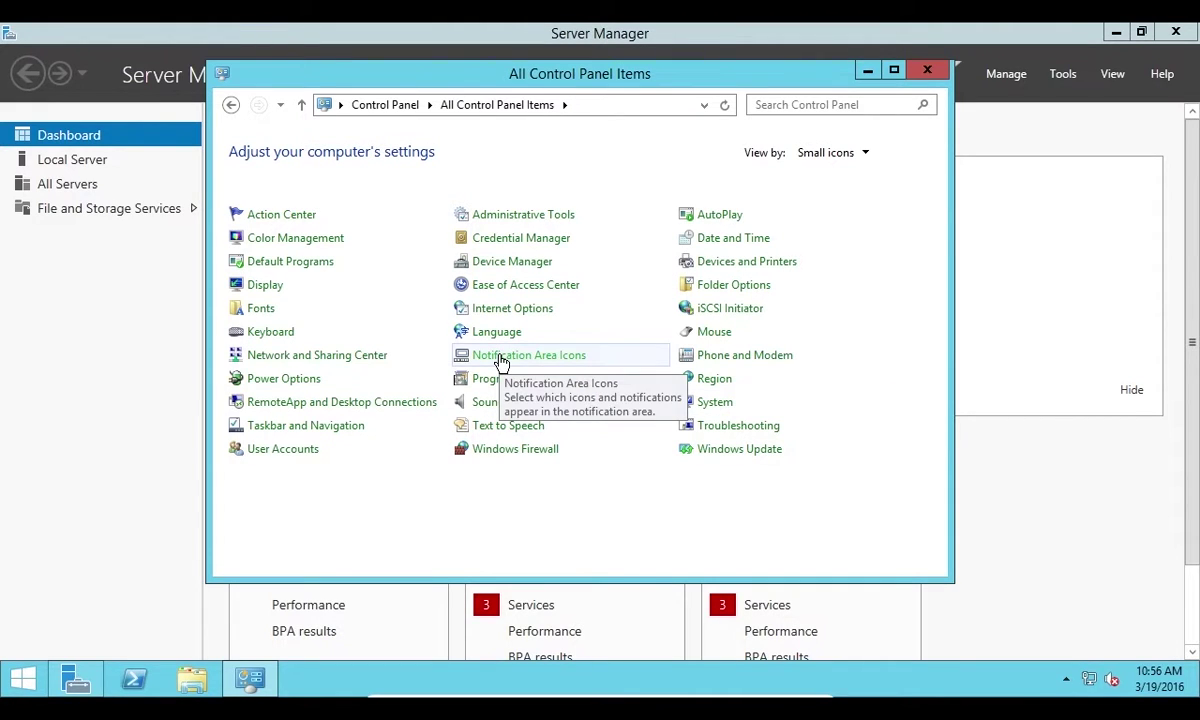
click(718, 454)
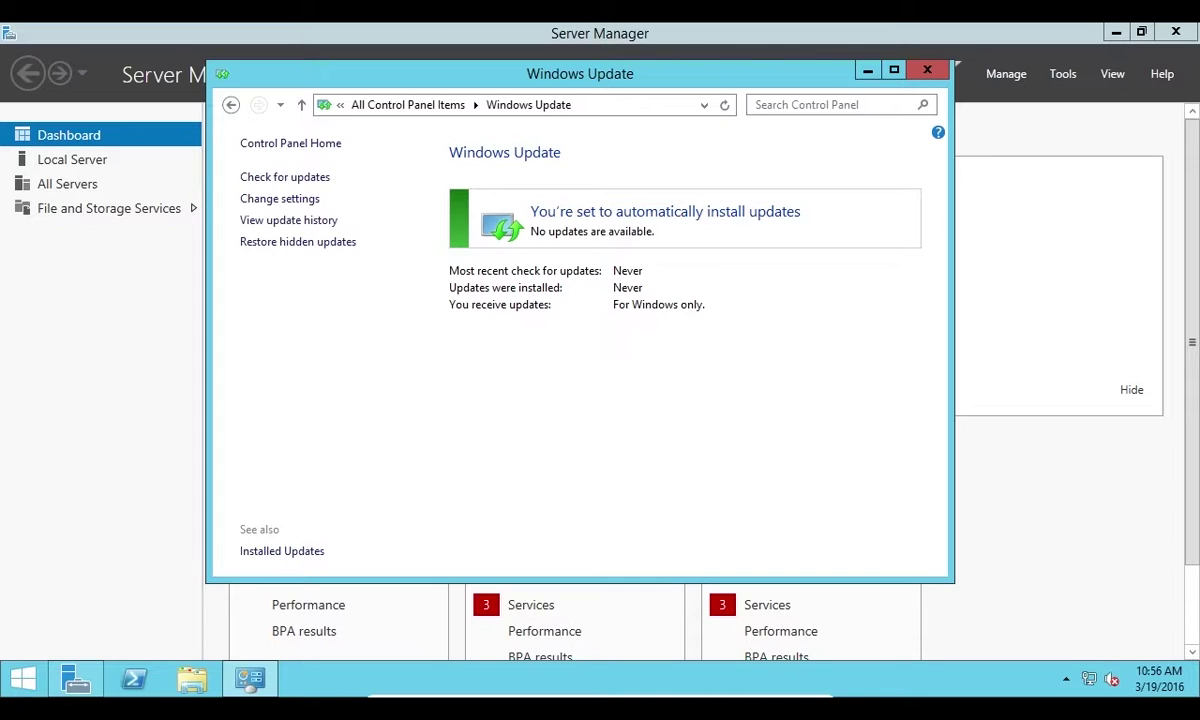
Check Windows Update for available updates and list them
click(317, 187)
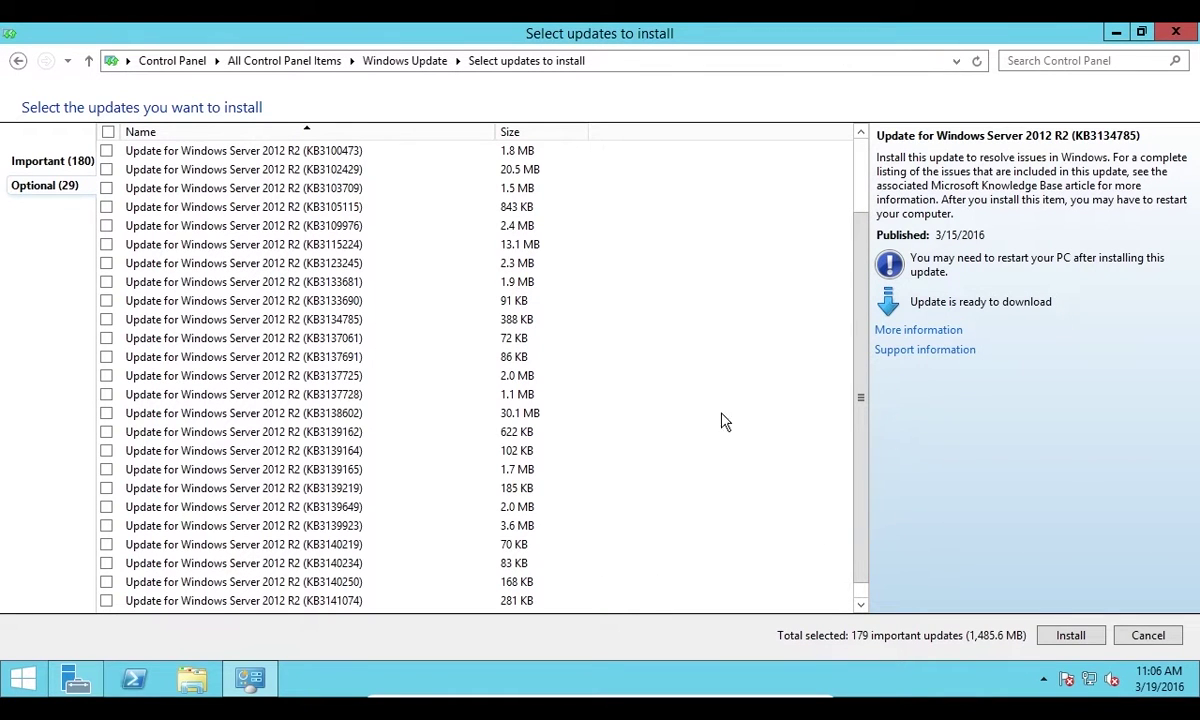
View the details of optional update KB3133681, then switch back to Server Manager
click(310, 284)
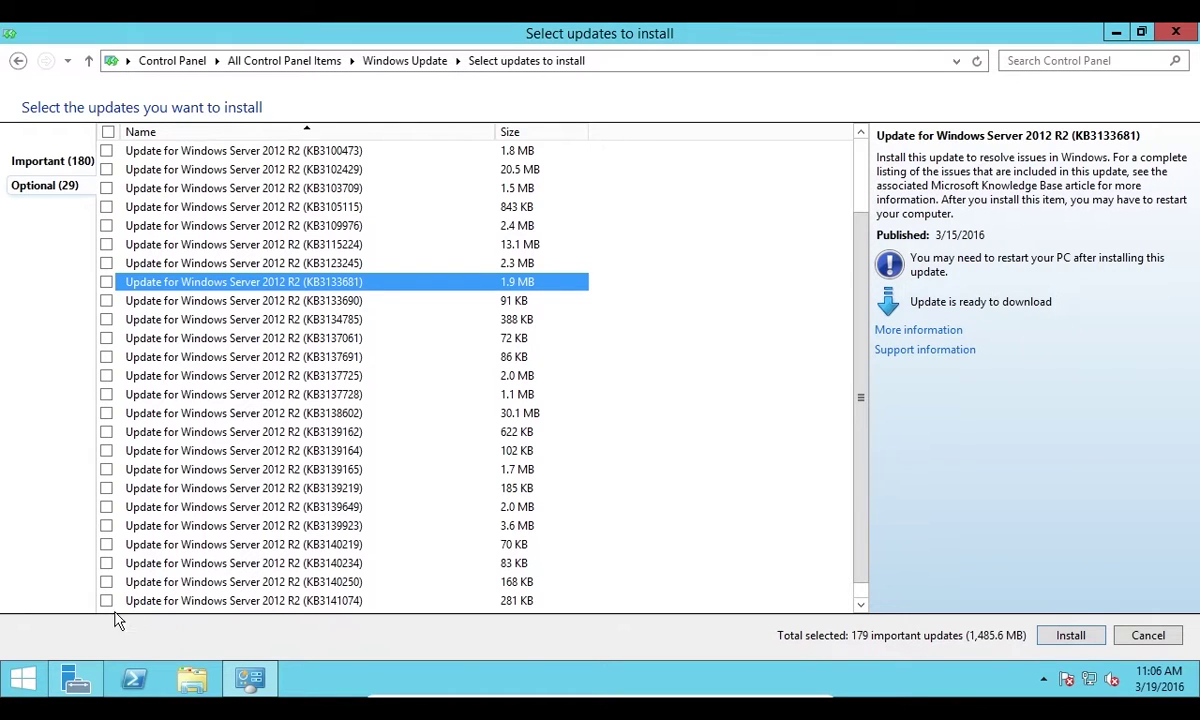
click(80, 688)
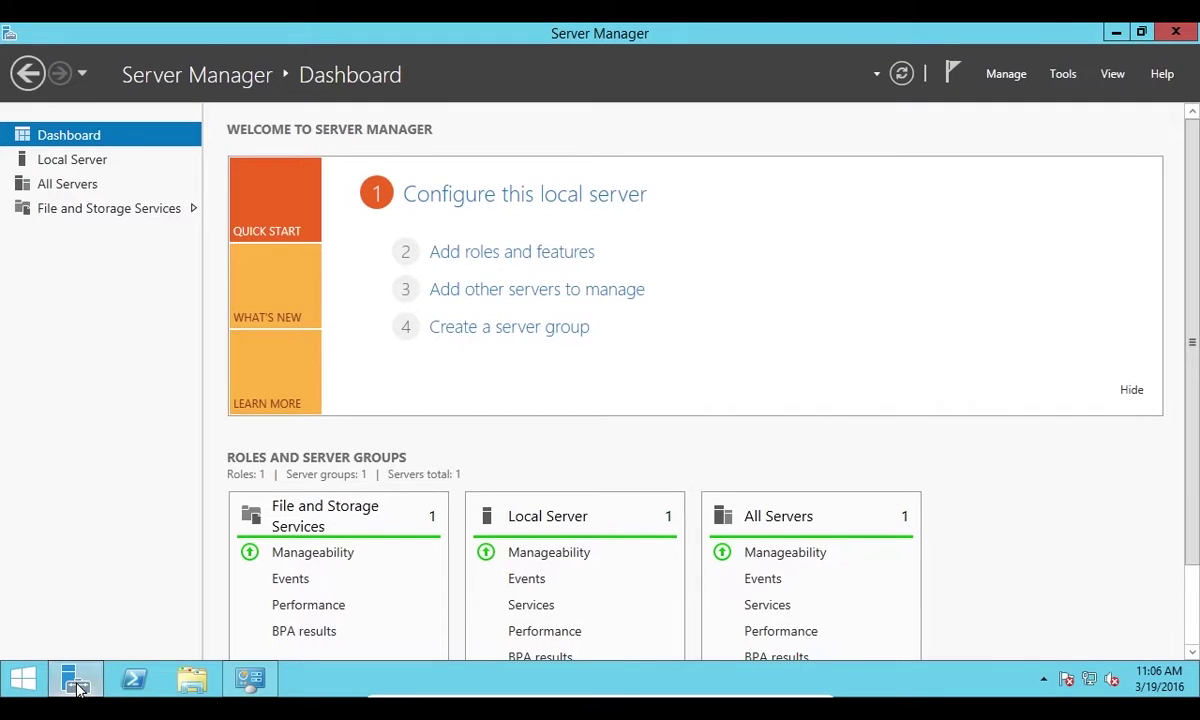
On the Local Server page, set IE Enhanced Security Configuration to Off for Administrators
click(129, 159)
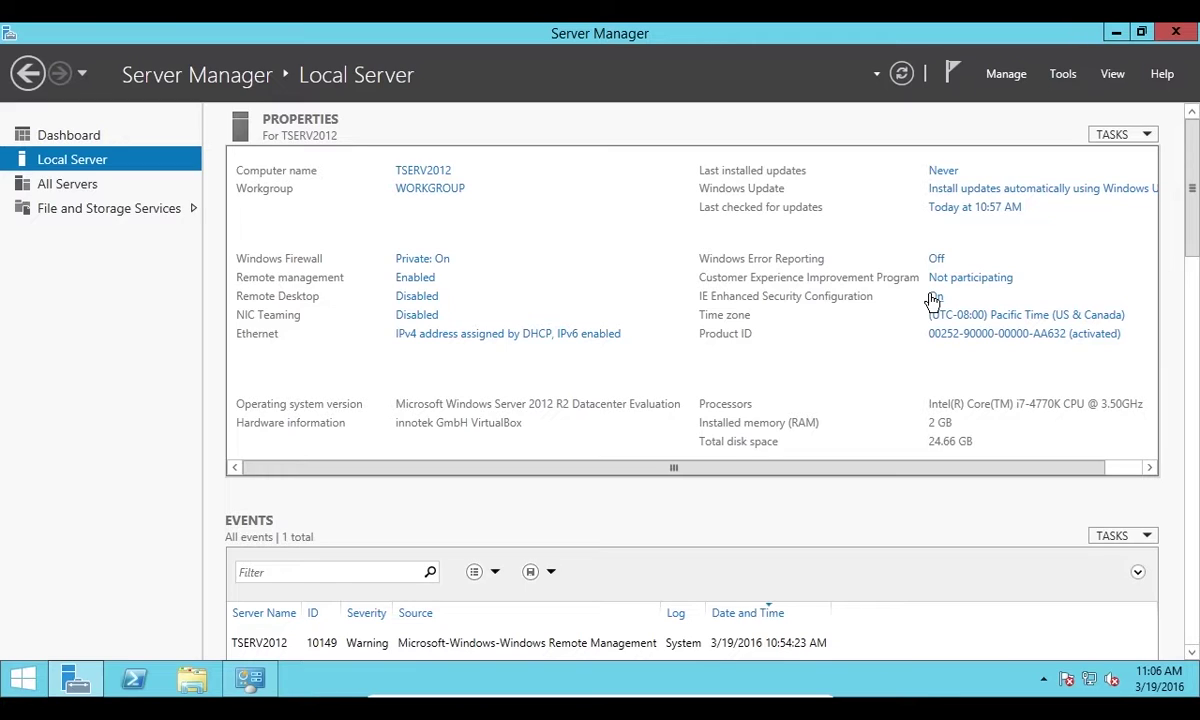
click(934, 297)
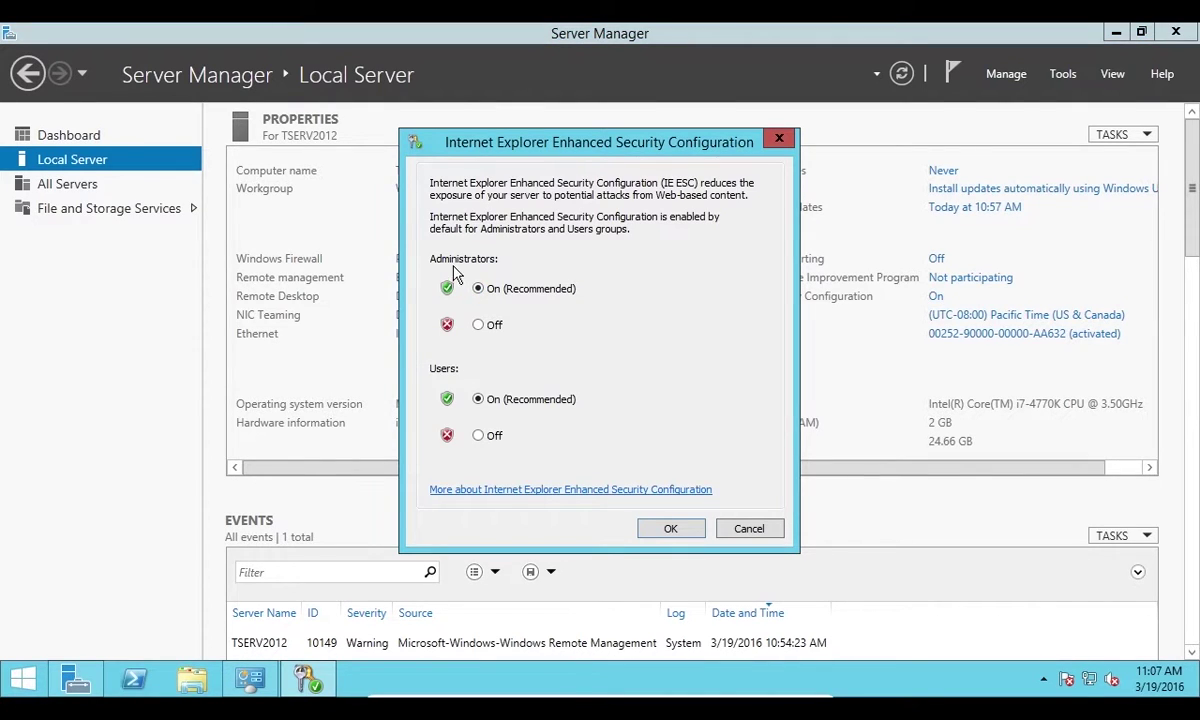
click(482, 326)
click(672, 535)
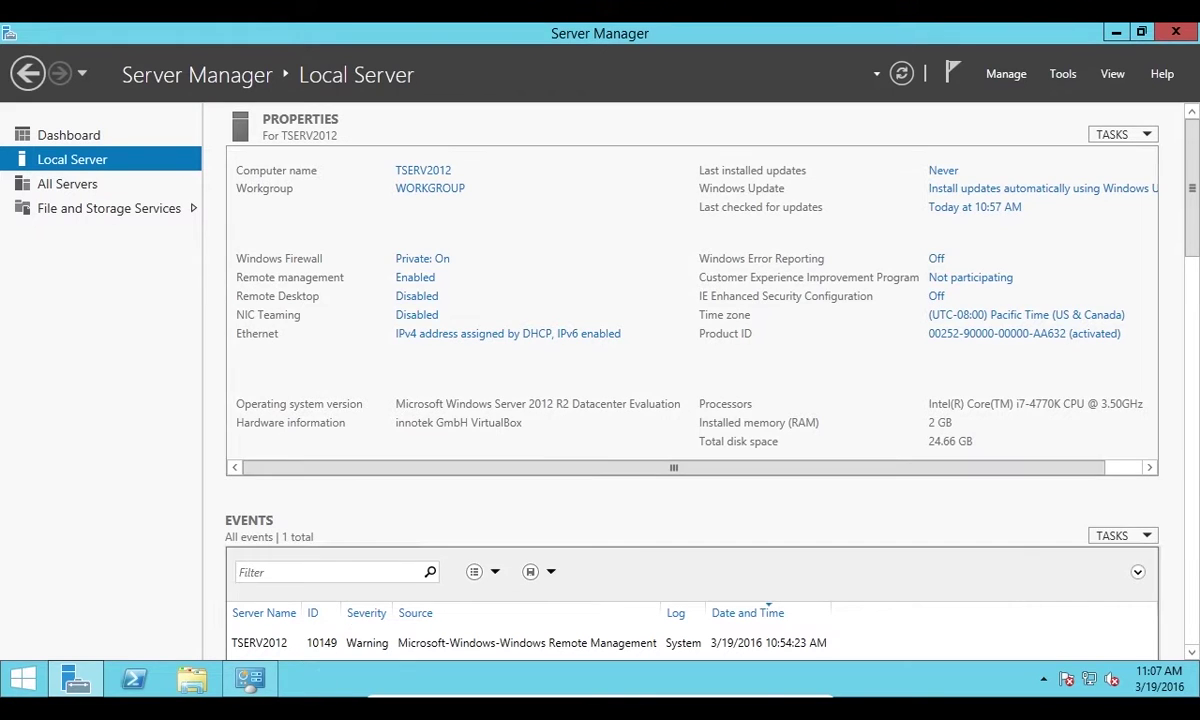
Open the KB3133681 support article in Internet Explorer, dismissing protected mode and accepting recommended settings
click(250, 679)
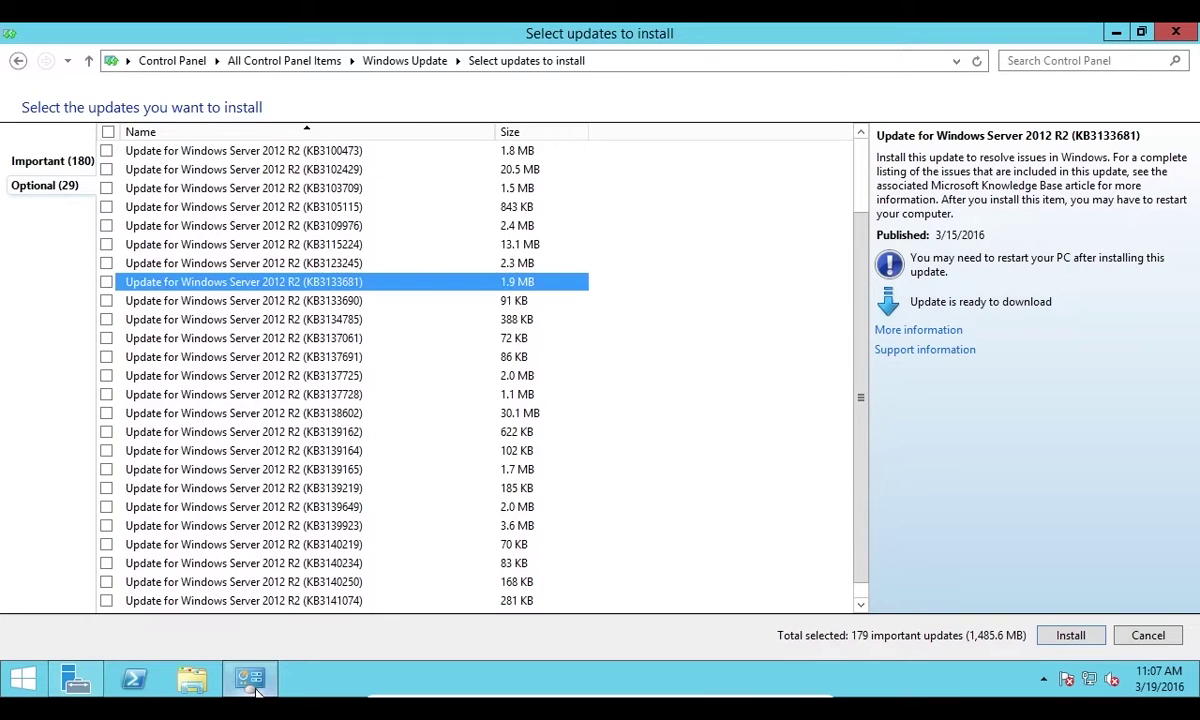
click(918, 330)
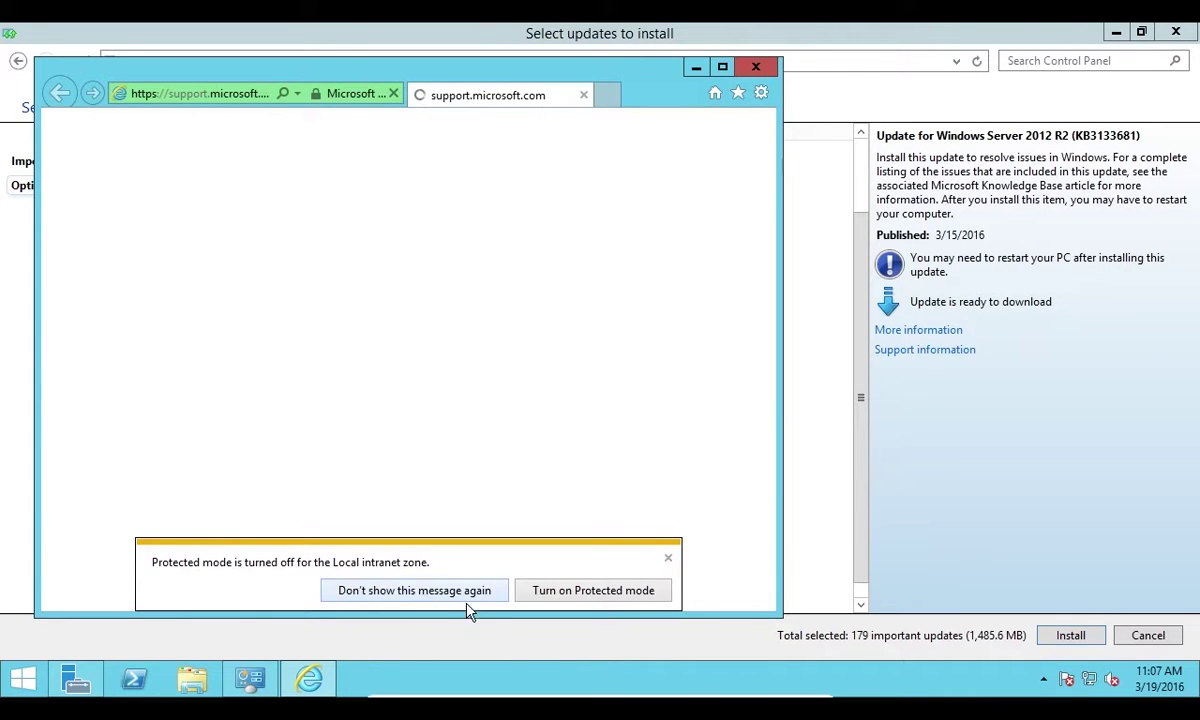
click(405, 590)
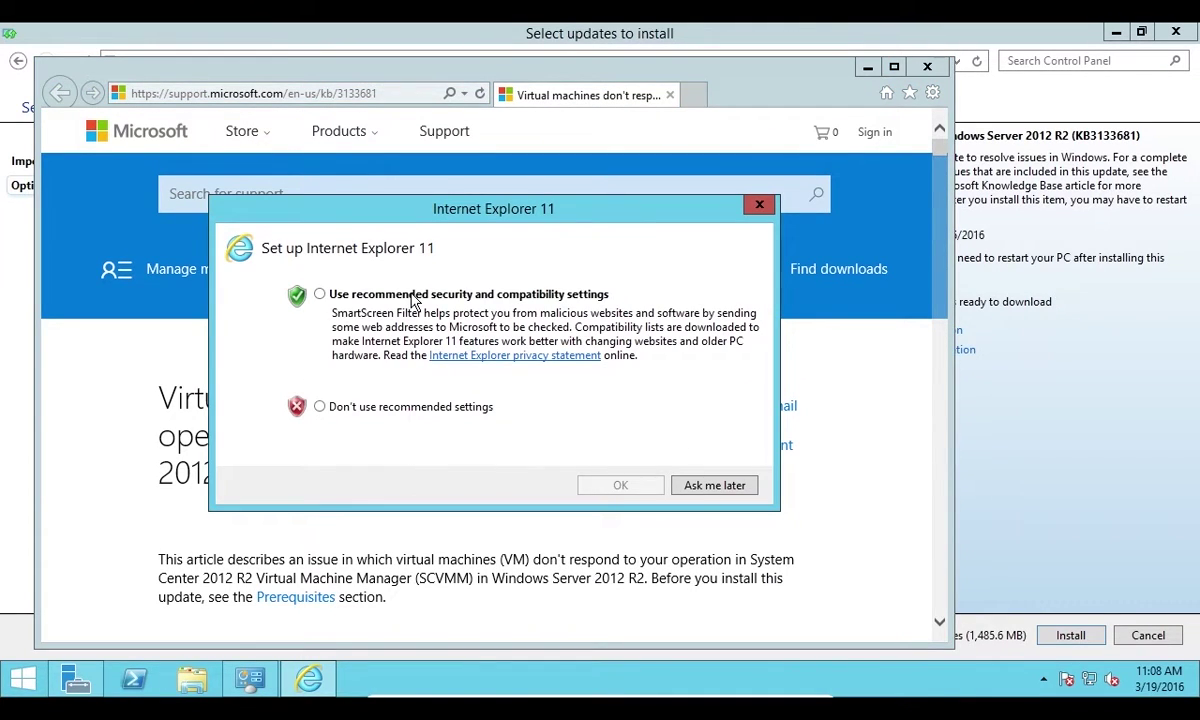
click(320, 295)
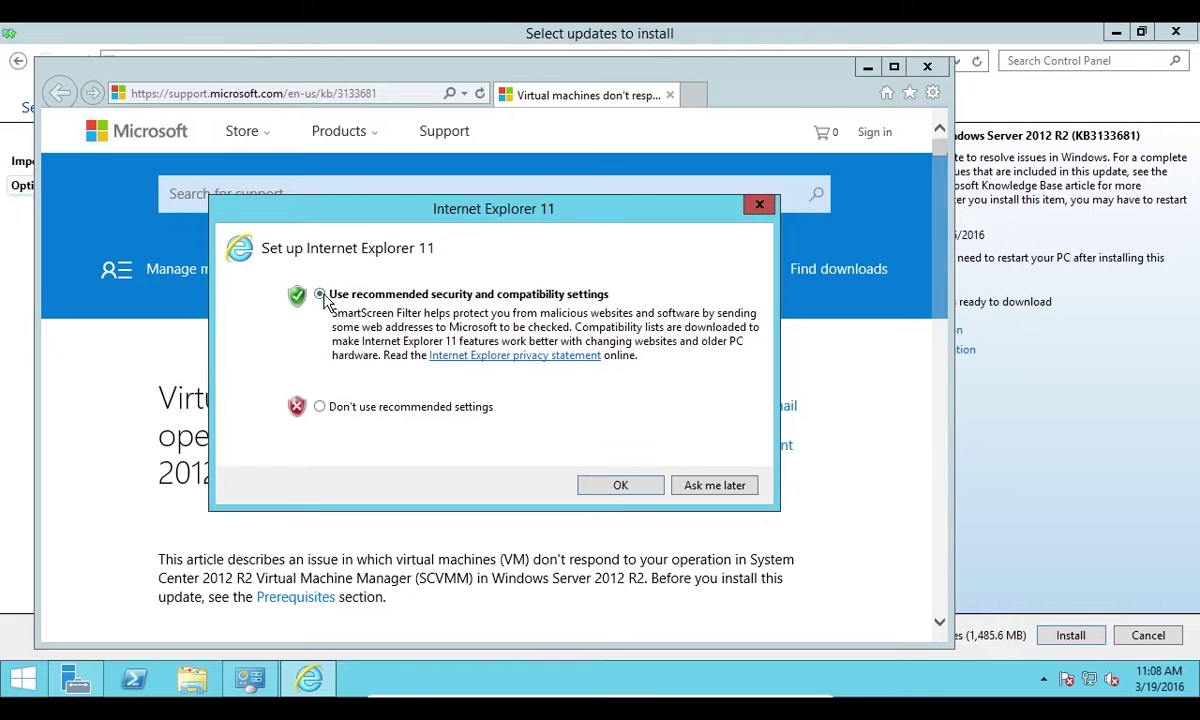
click(614, 487)
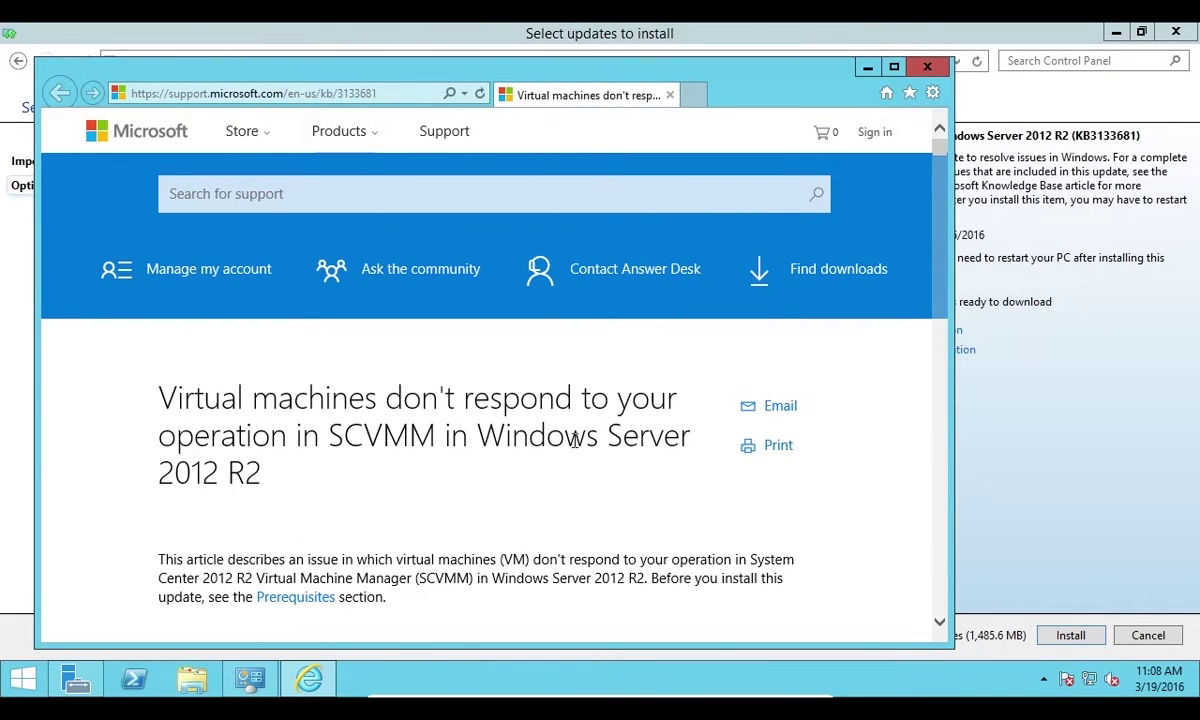
Read the KB3133681 article, edit digits of the KB number in the address bar, then close the browser
scroll(571, 450, down, 3)
scroll(256, 396, down, 2)
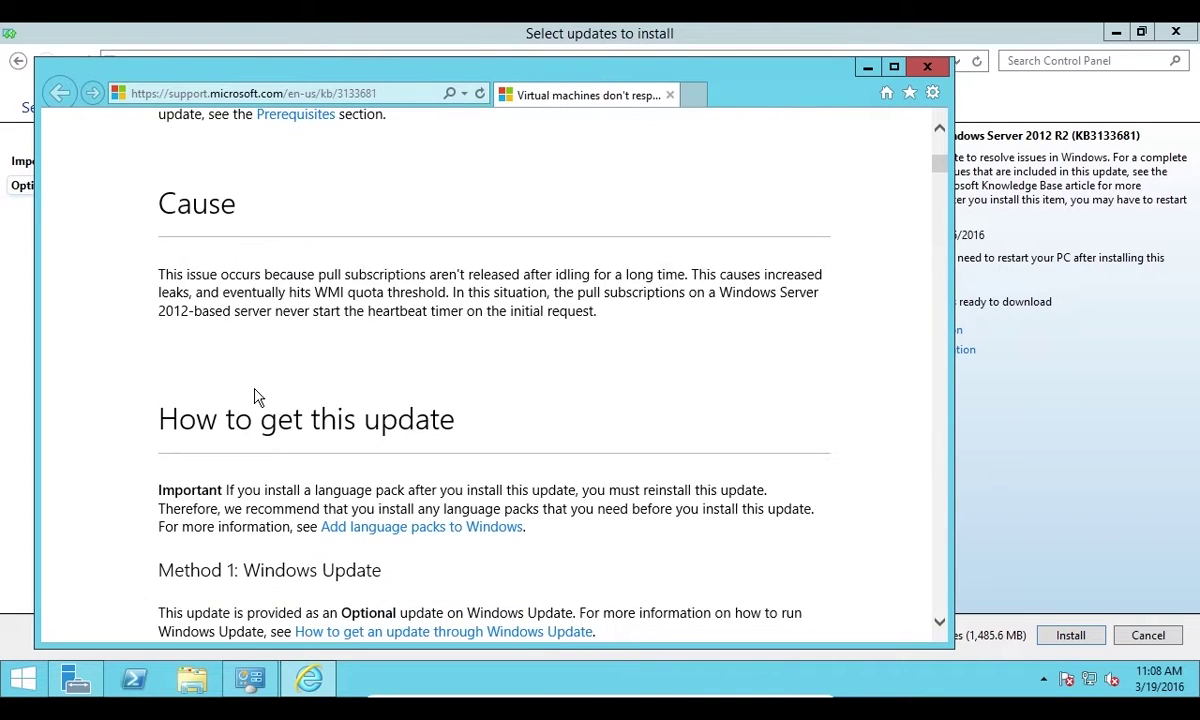
scroll(289, 442, up, 3)
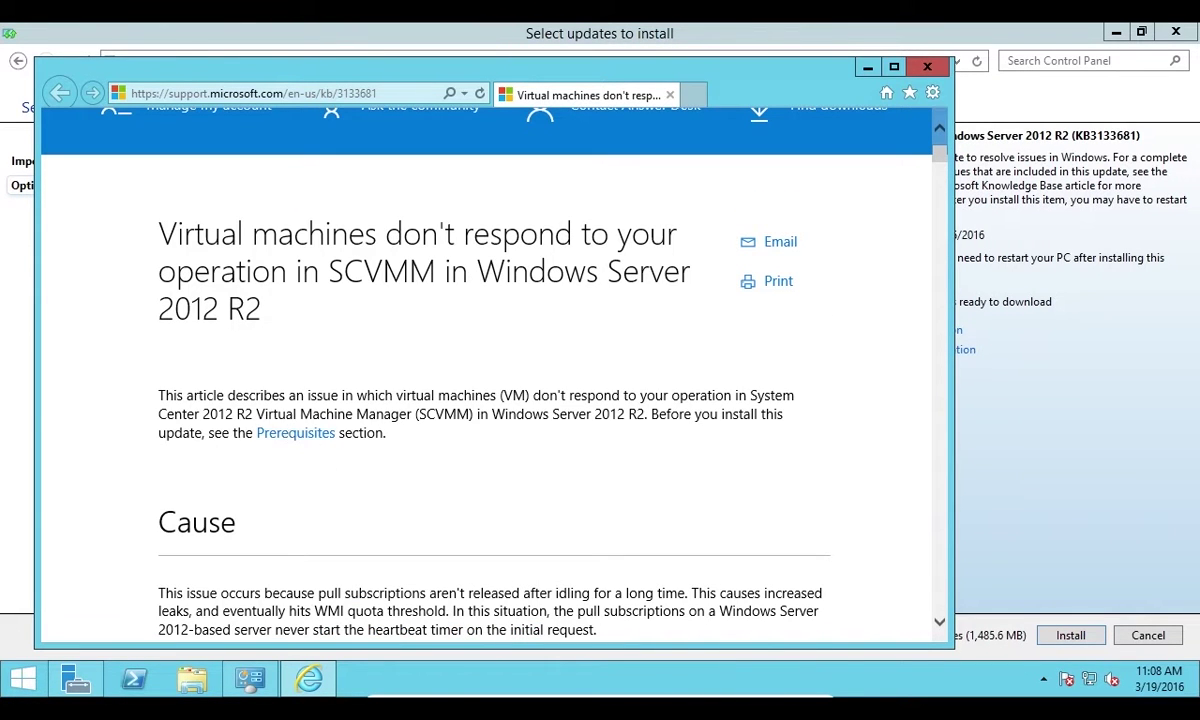
scroll(420, 493, down, 3)
scroll(420, 490, up, 4)
double_click(386, 93)
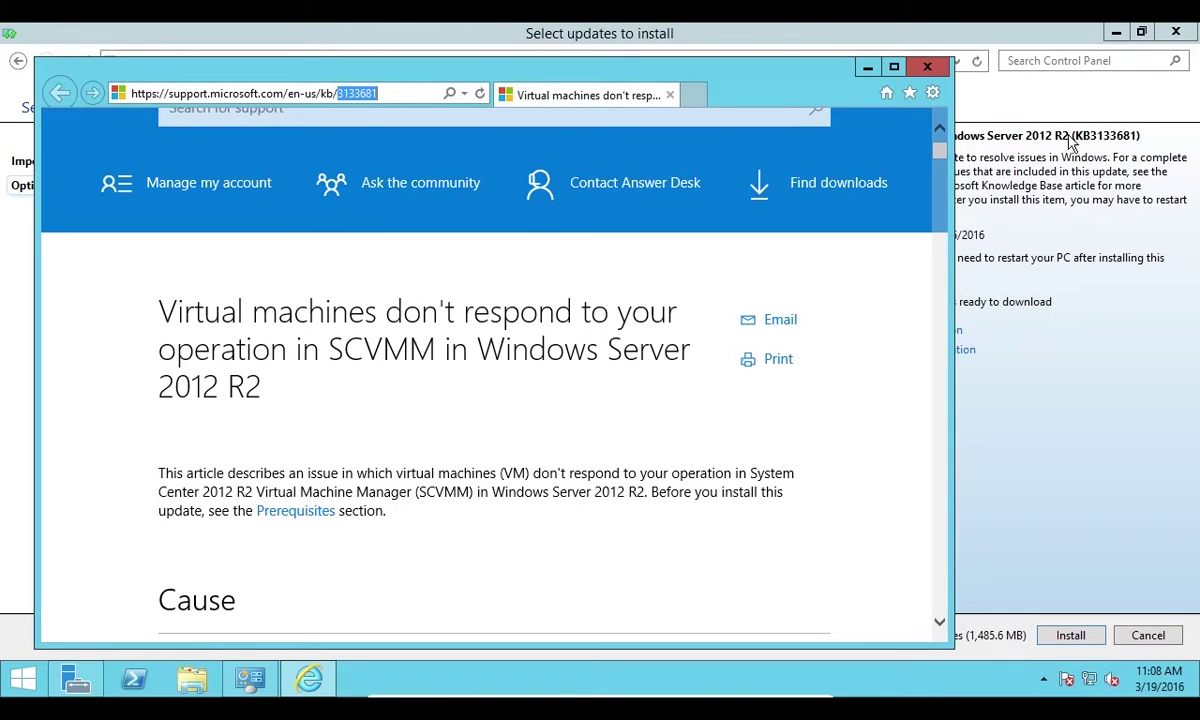
drag(348, 94, 369, 96)
text(3)
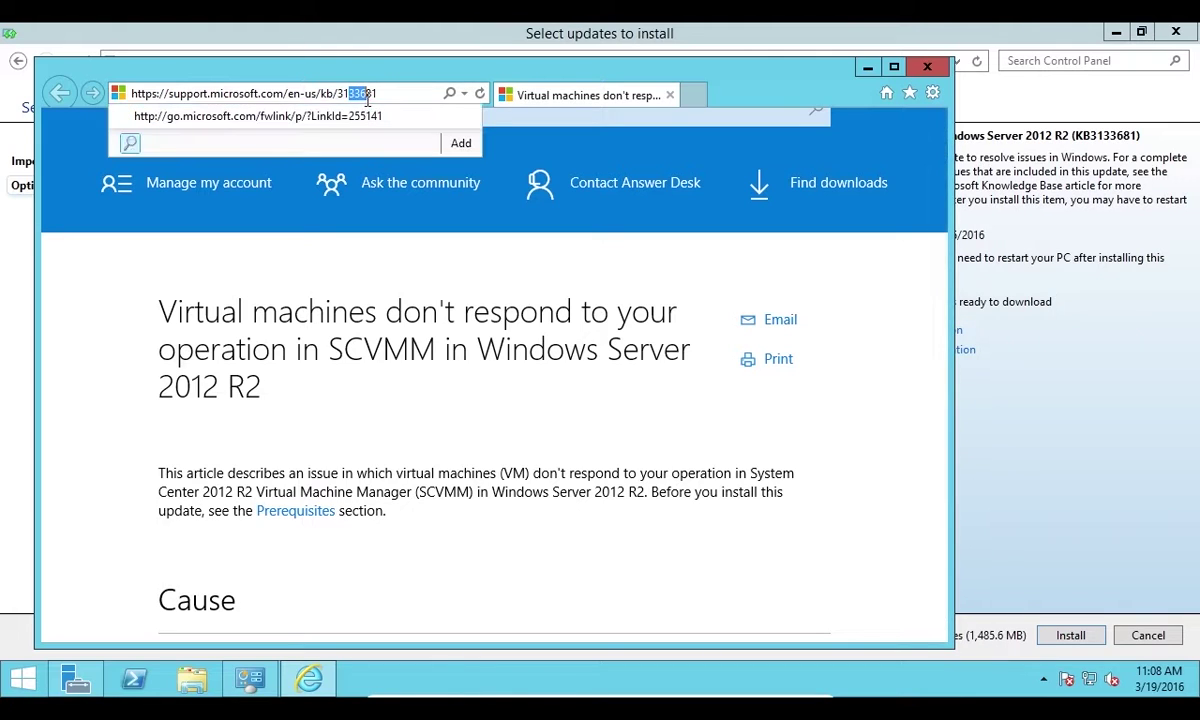
key(End)
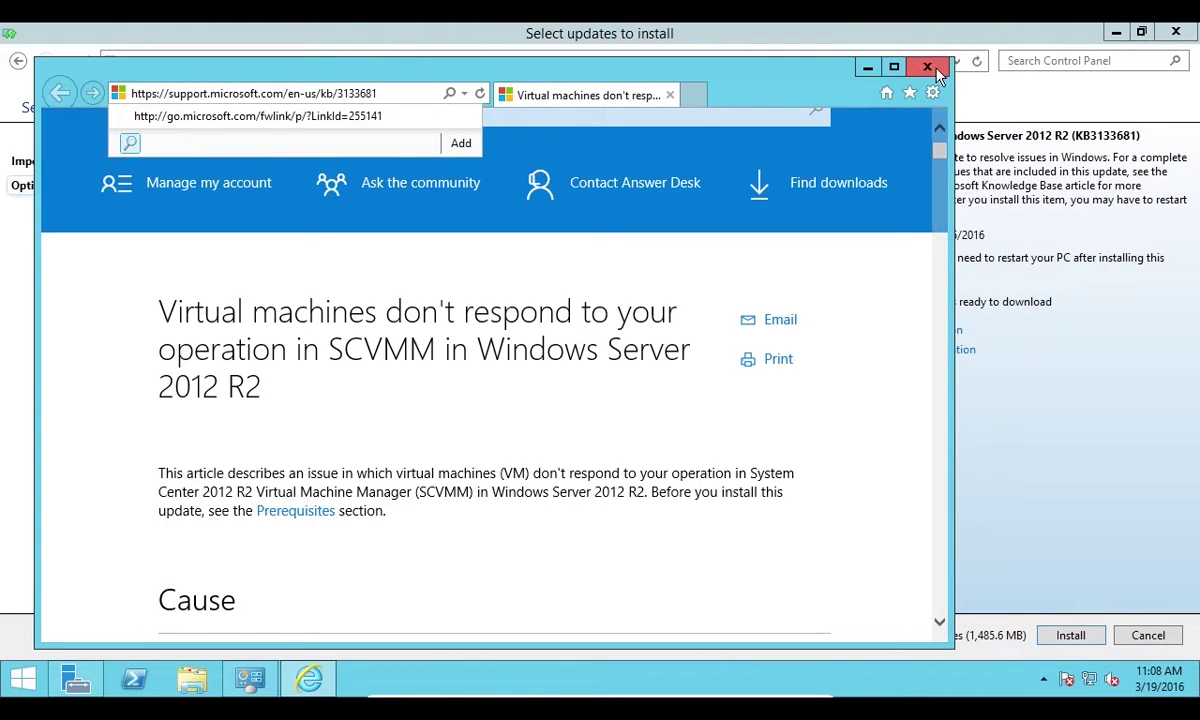
click(930, 68)
Review important updates such as KB2920189, KB3000850 and KB3043812, then install the 179 selected updates
scroll(862, 380, up, 1)
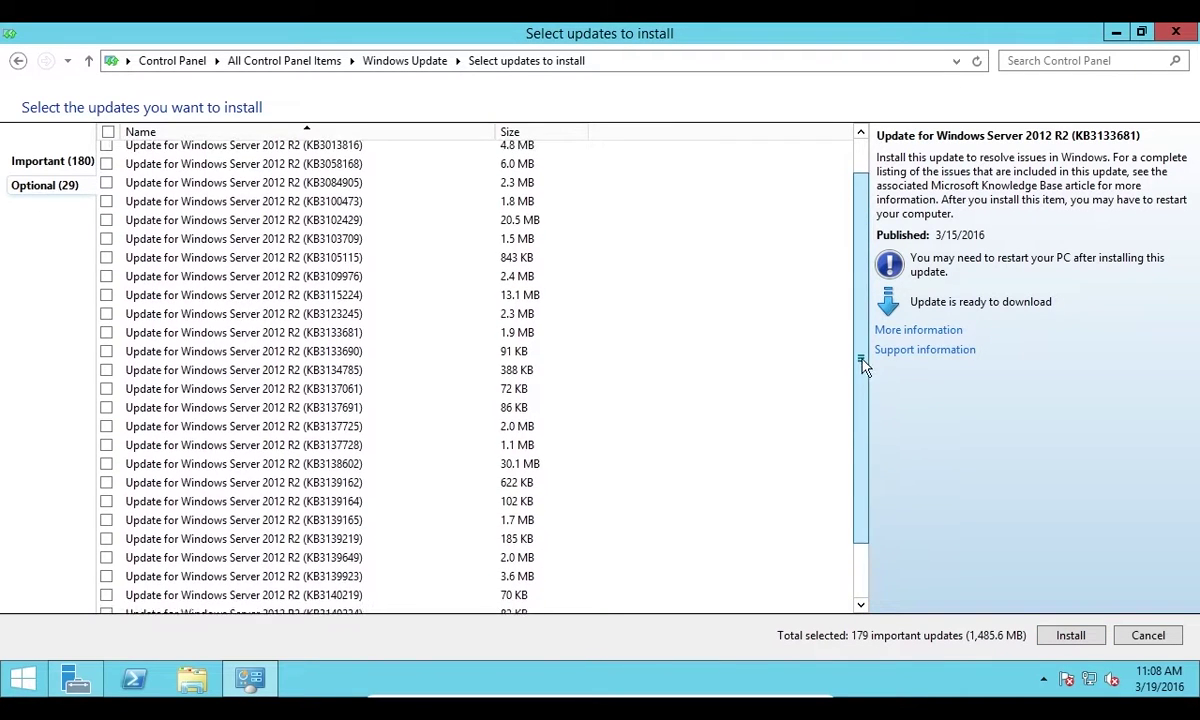
drag(865, 367, 882, 326)
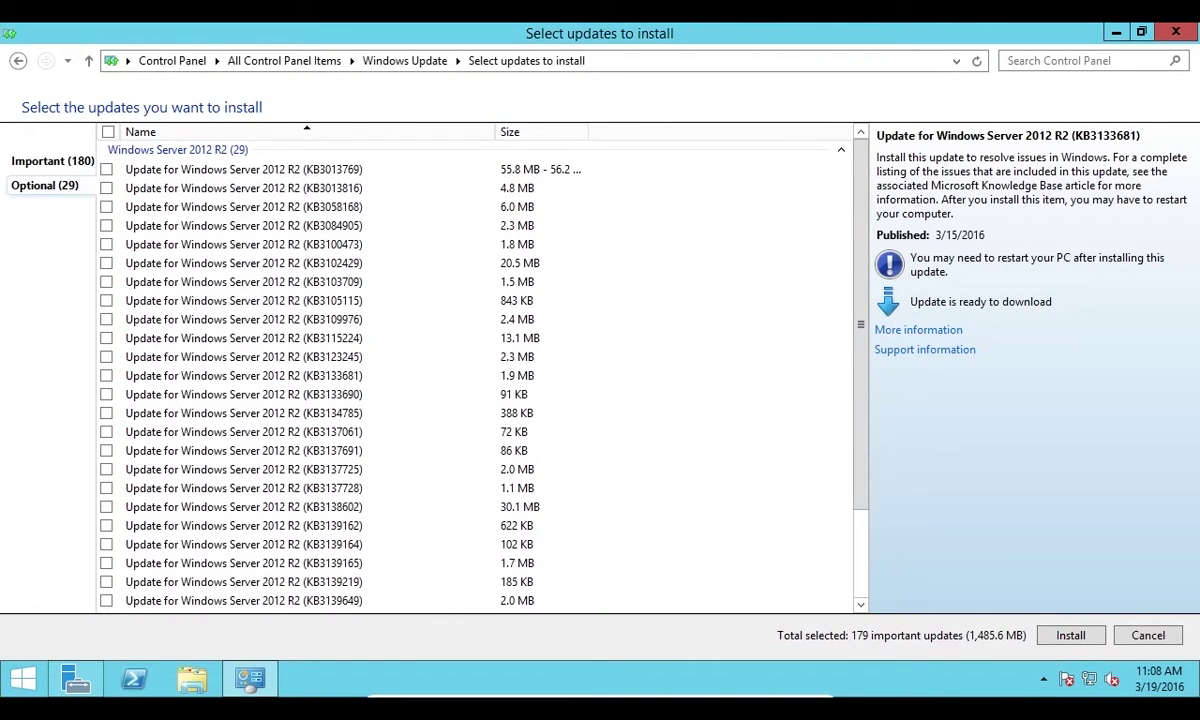
click(45, 160)
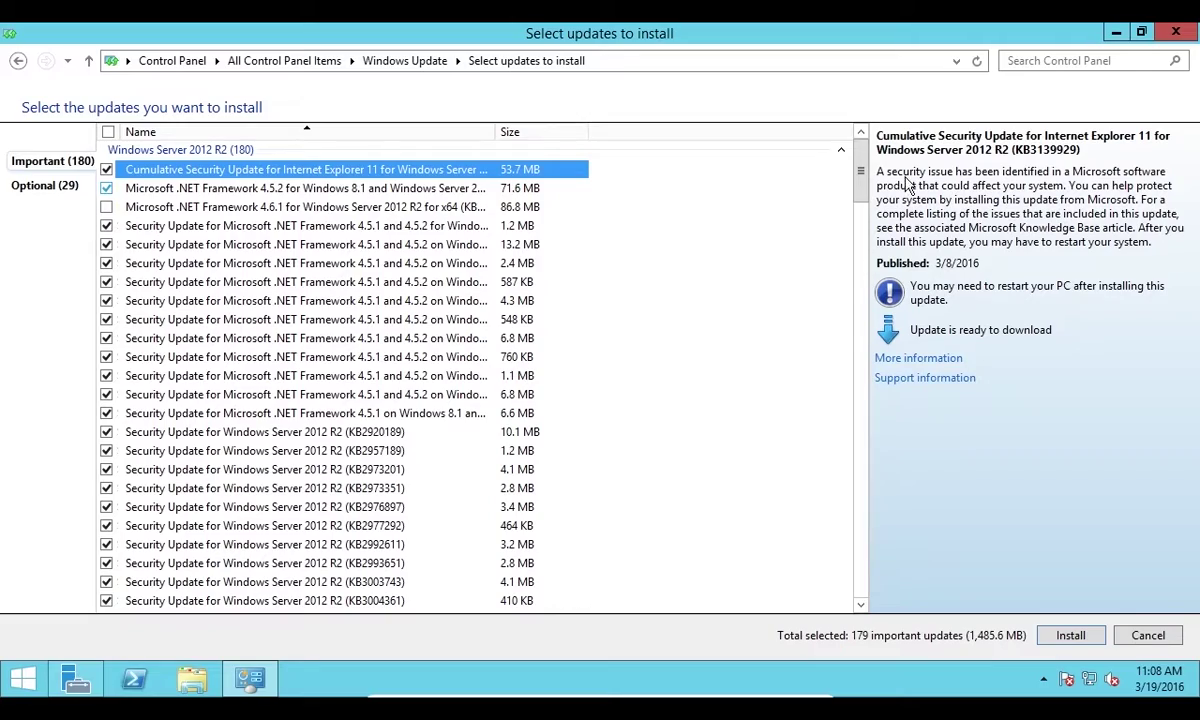
click(400, 431)
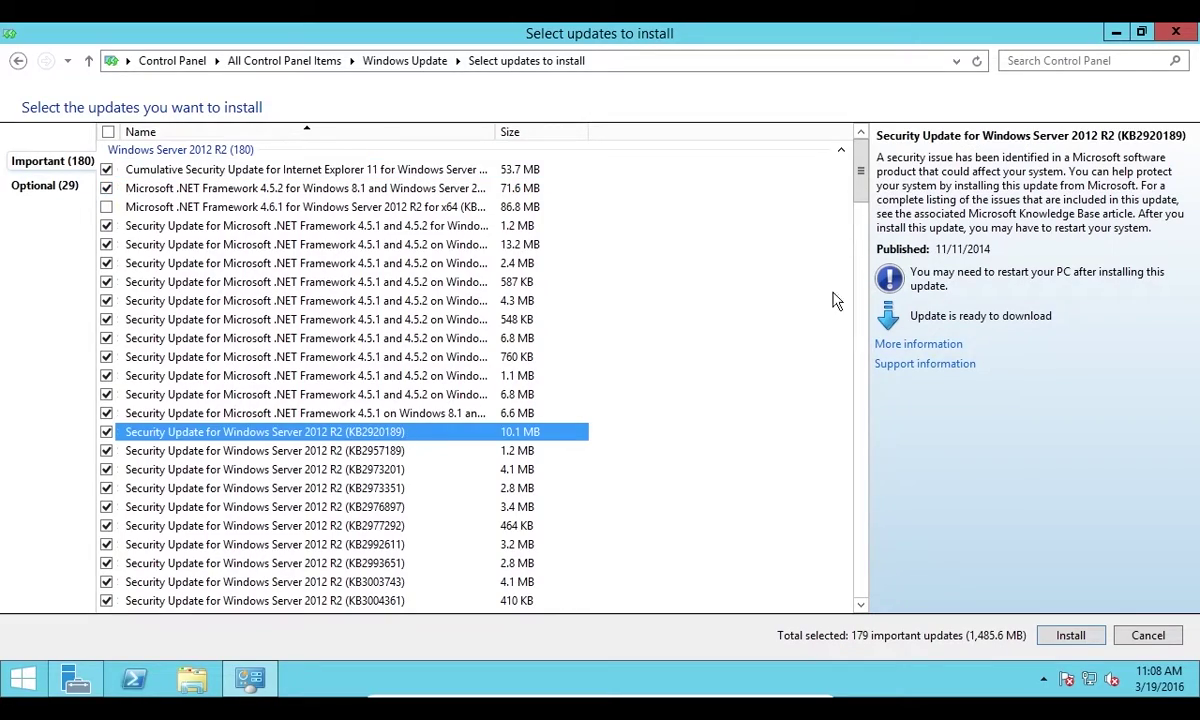
scroll(820, 250, down, 20)
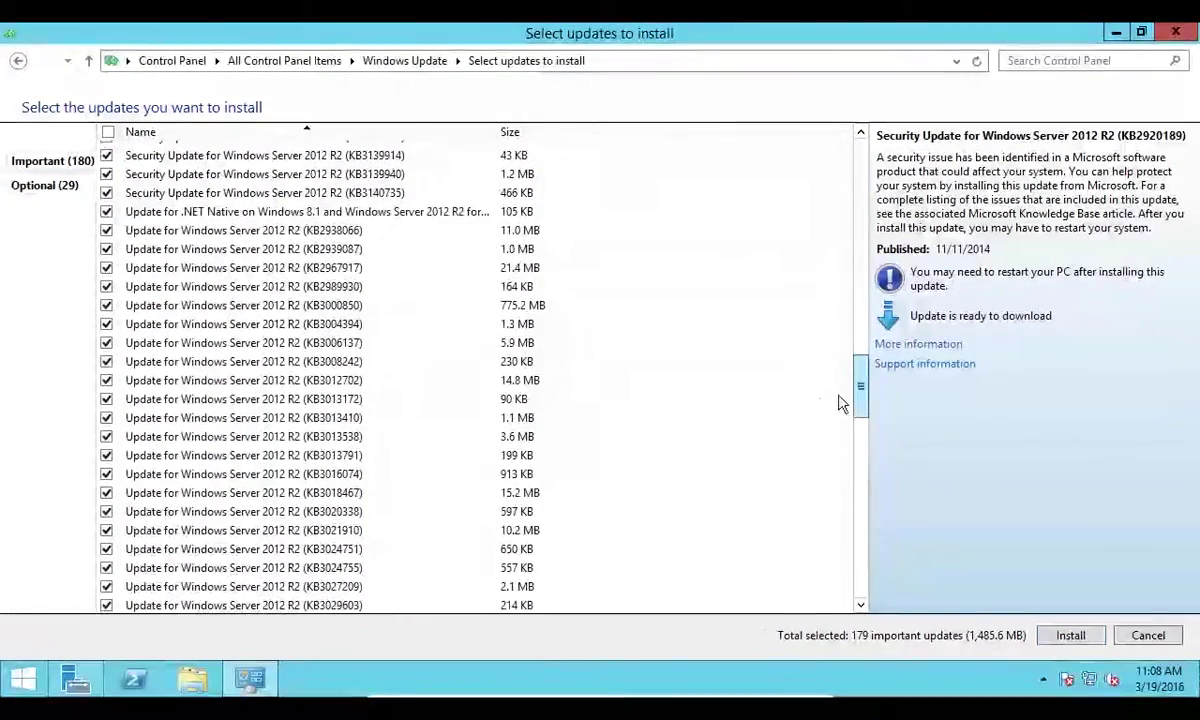
click(308, 302)
scroll(460, 535, down, 5)
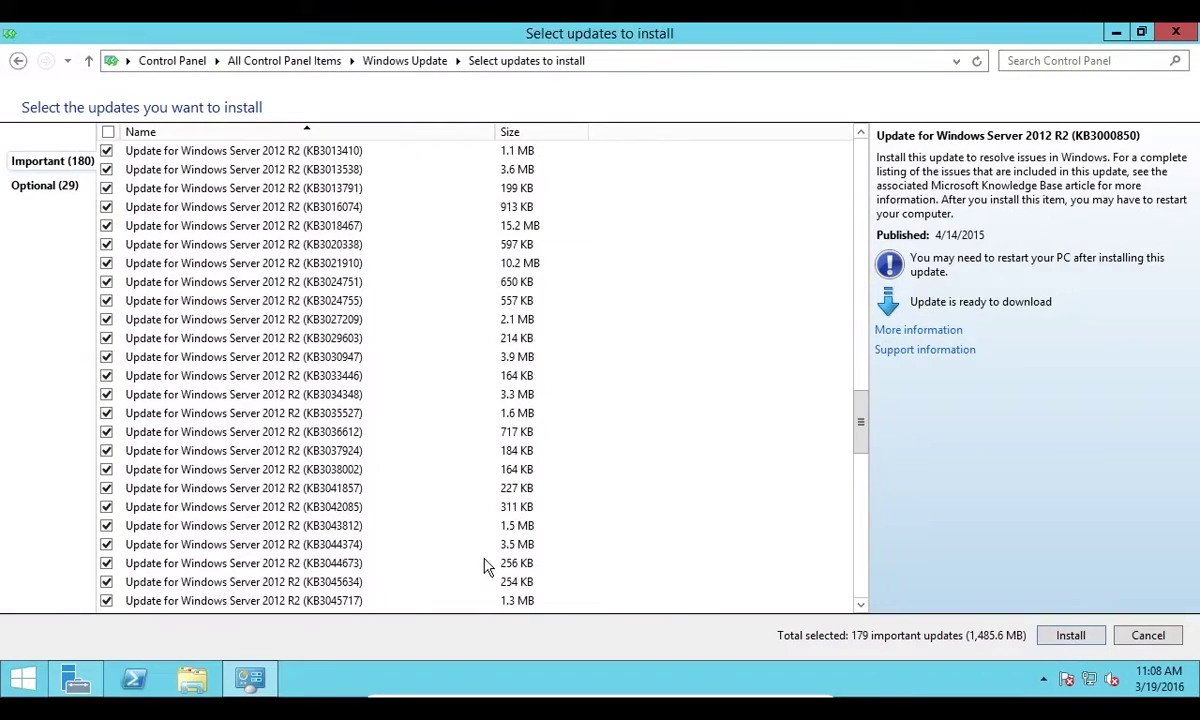
click(397, 525)
scroll(397, 530, down, 8)
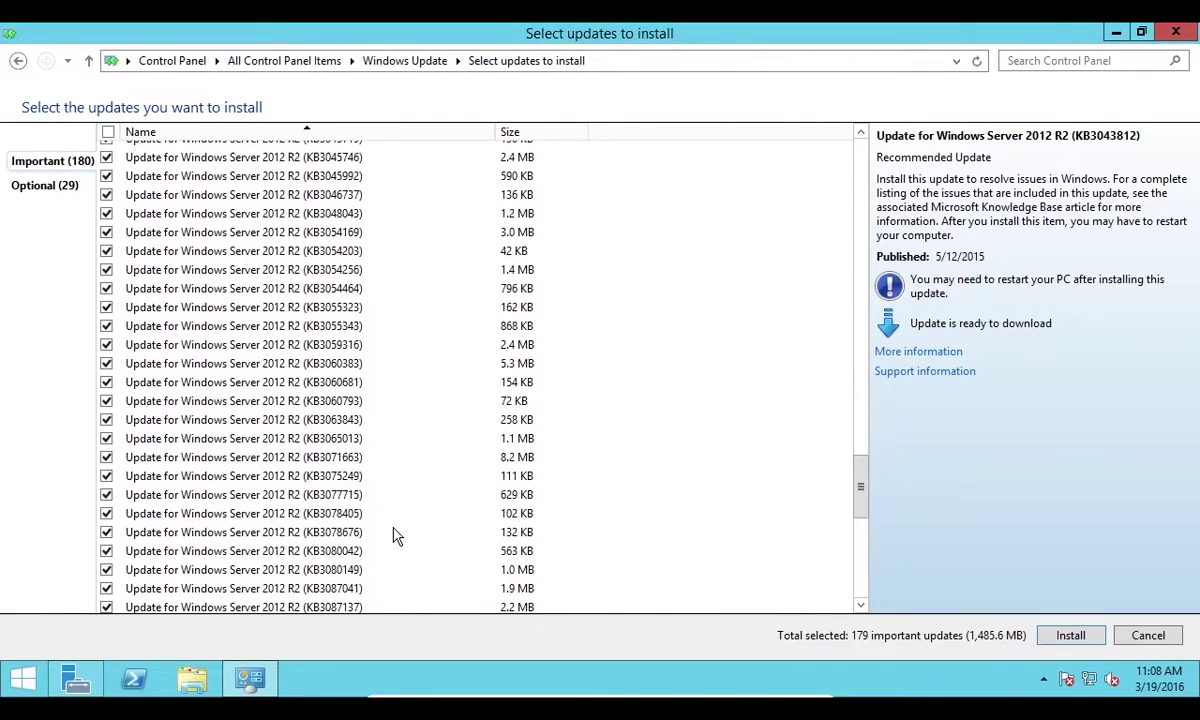
scroll(394, 536, down, 5)
scroll(785, 501, up, 20)
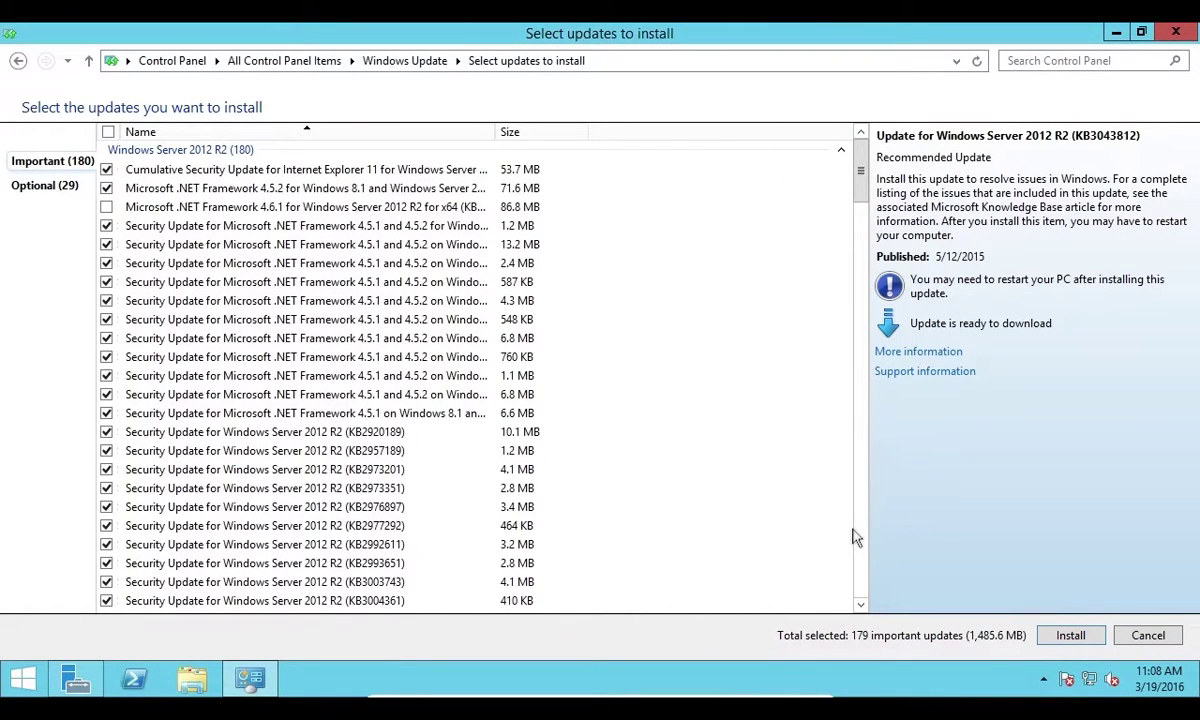
click(1068, 635)
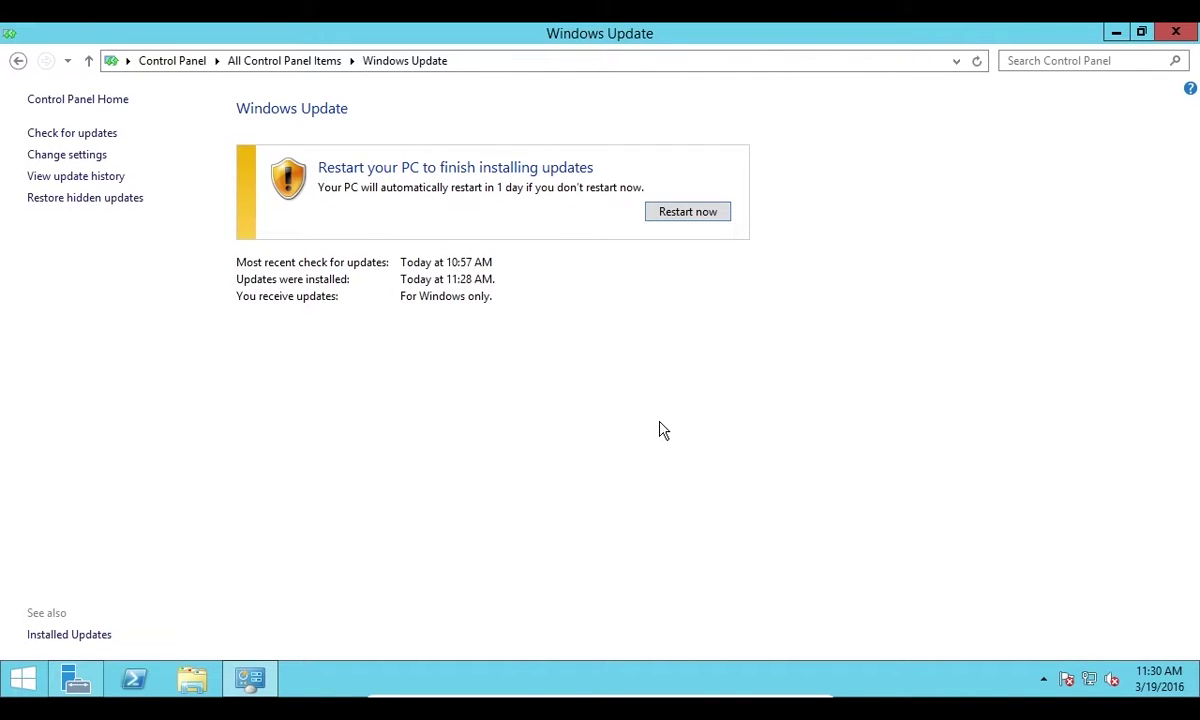
Restart the server now and sign back in as Administrator with the account password
click(687, 212)
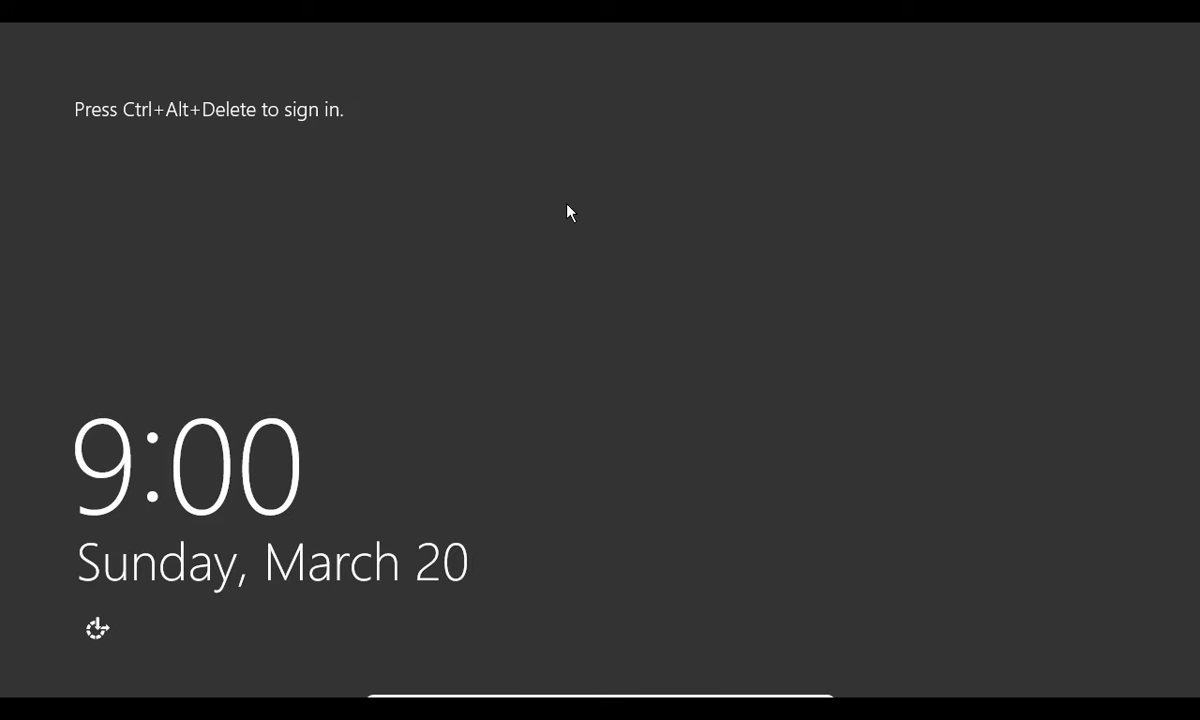
key(ctrl+alt+Delete)
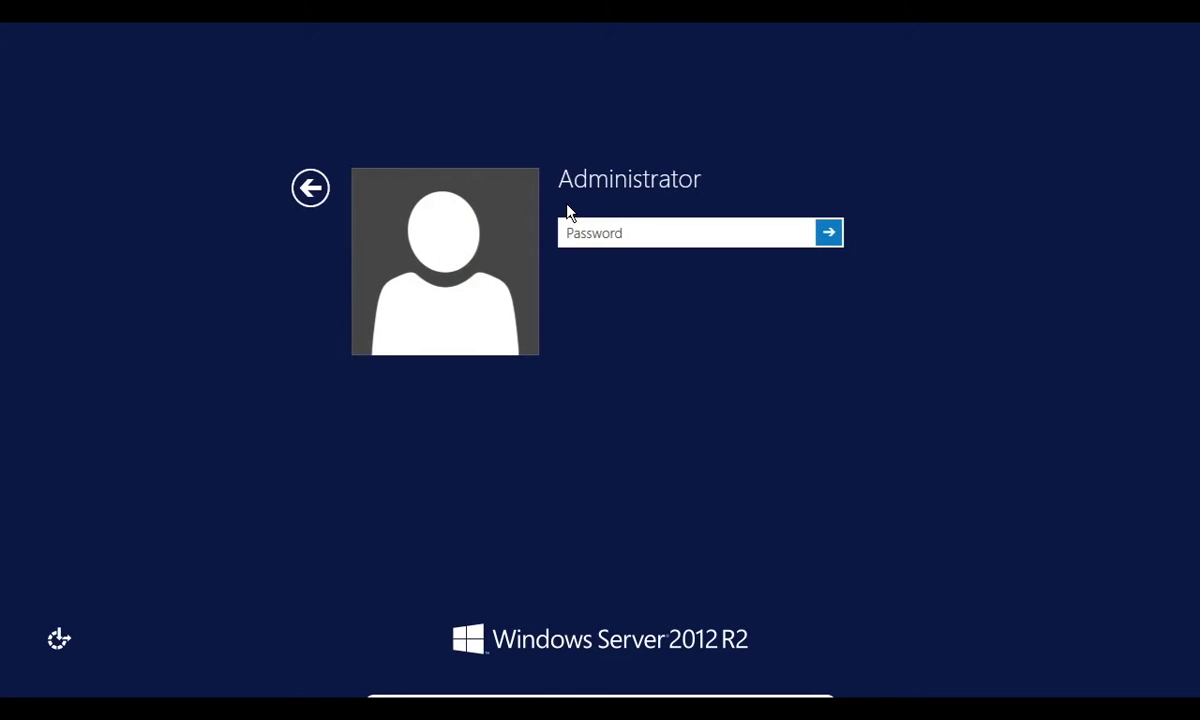
text(*********)
key(Return)
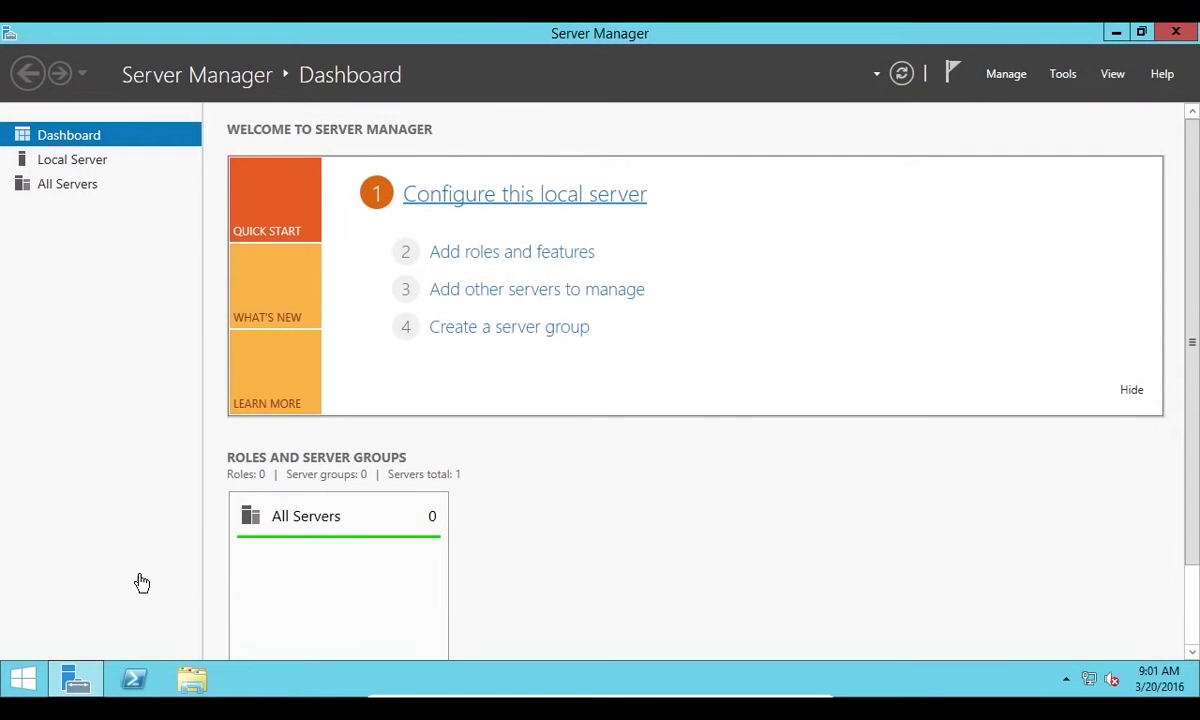
Open Windows Update's update history from Control Panel, look it over, and return to the main page
click(22, 680)
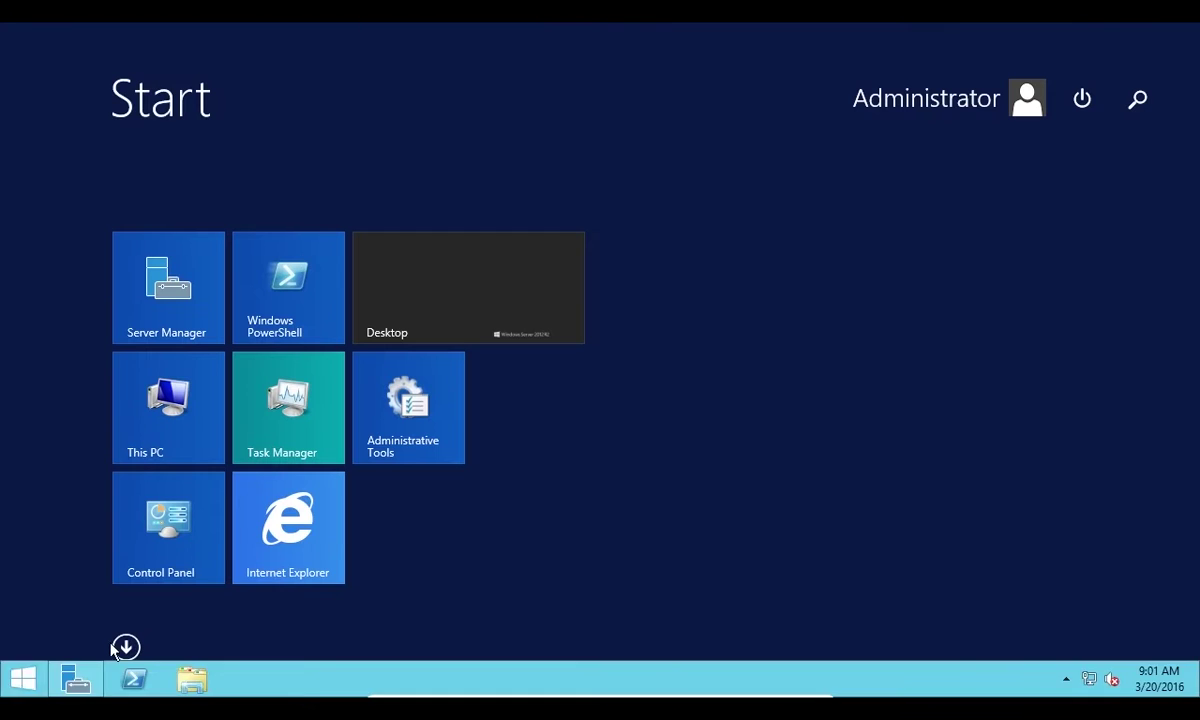
click(183, 538)
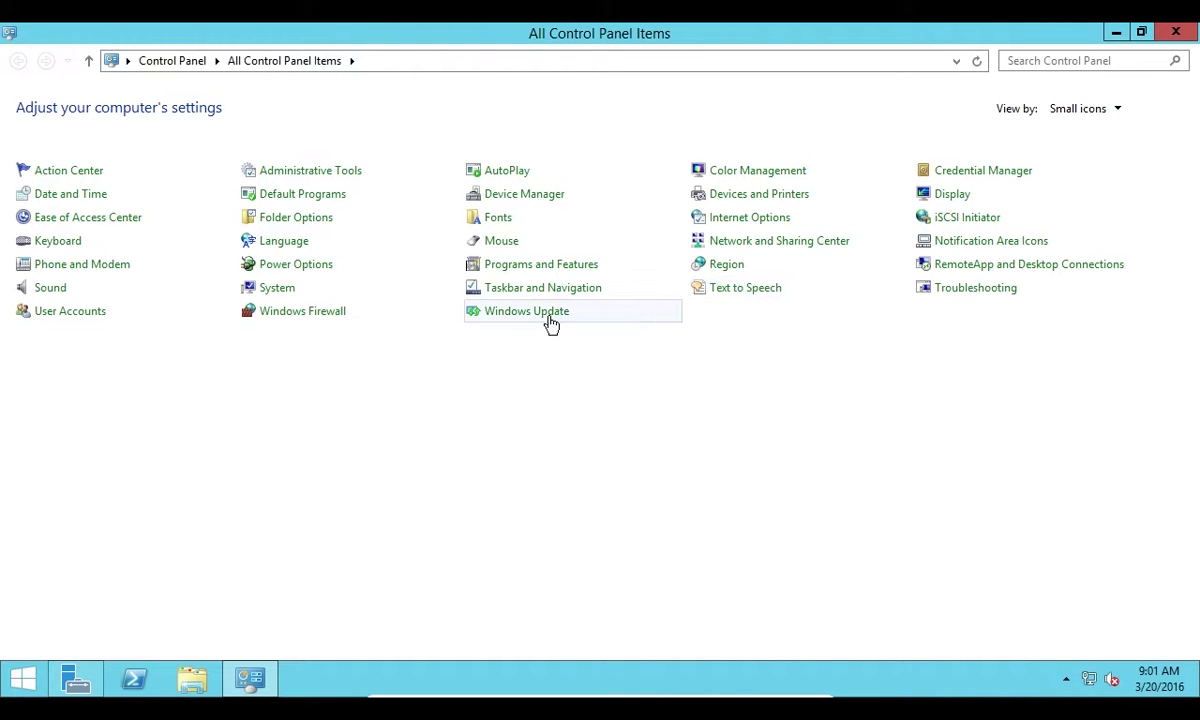
click(550, 316)
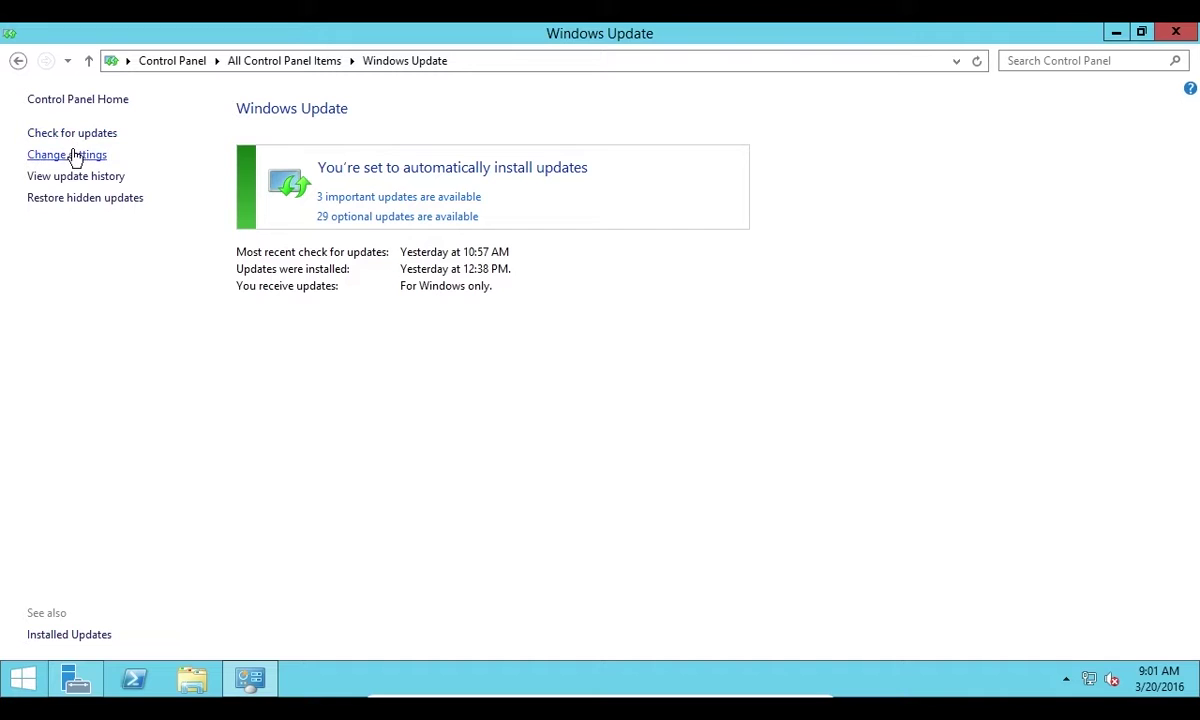
click(67, 180)
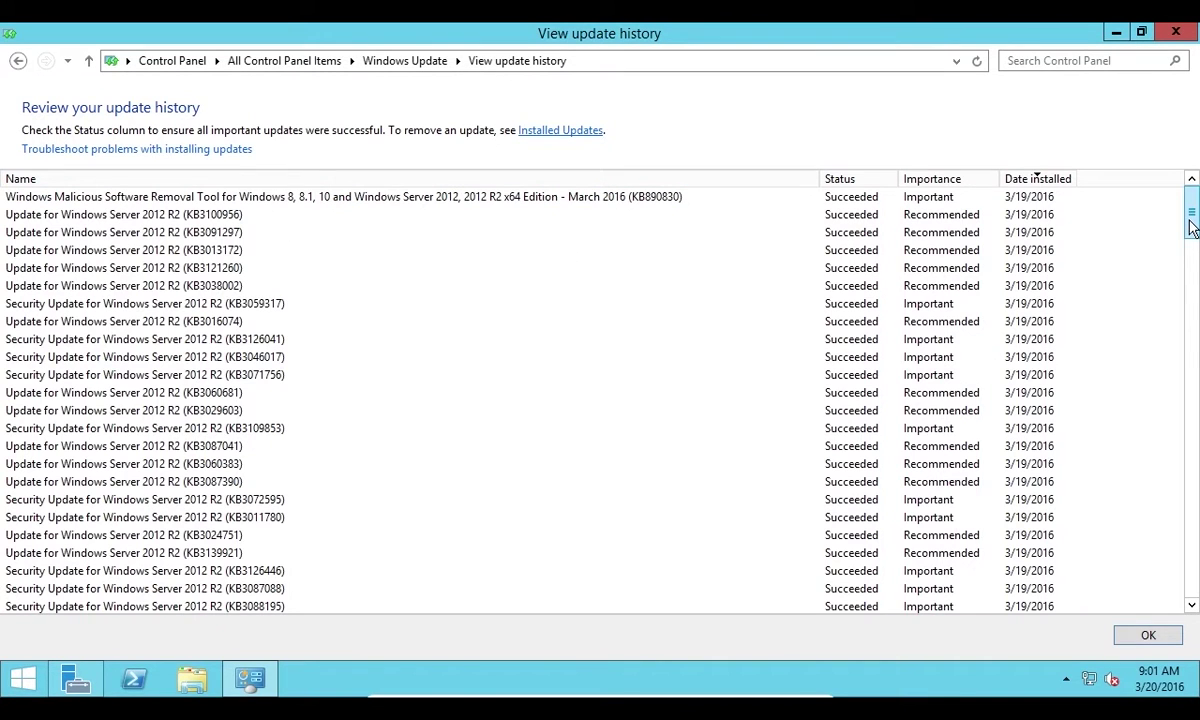
drag(1192, 224, 994, 134)
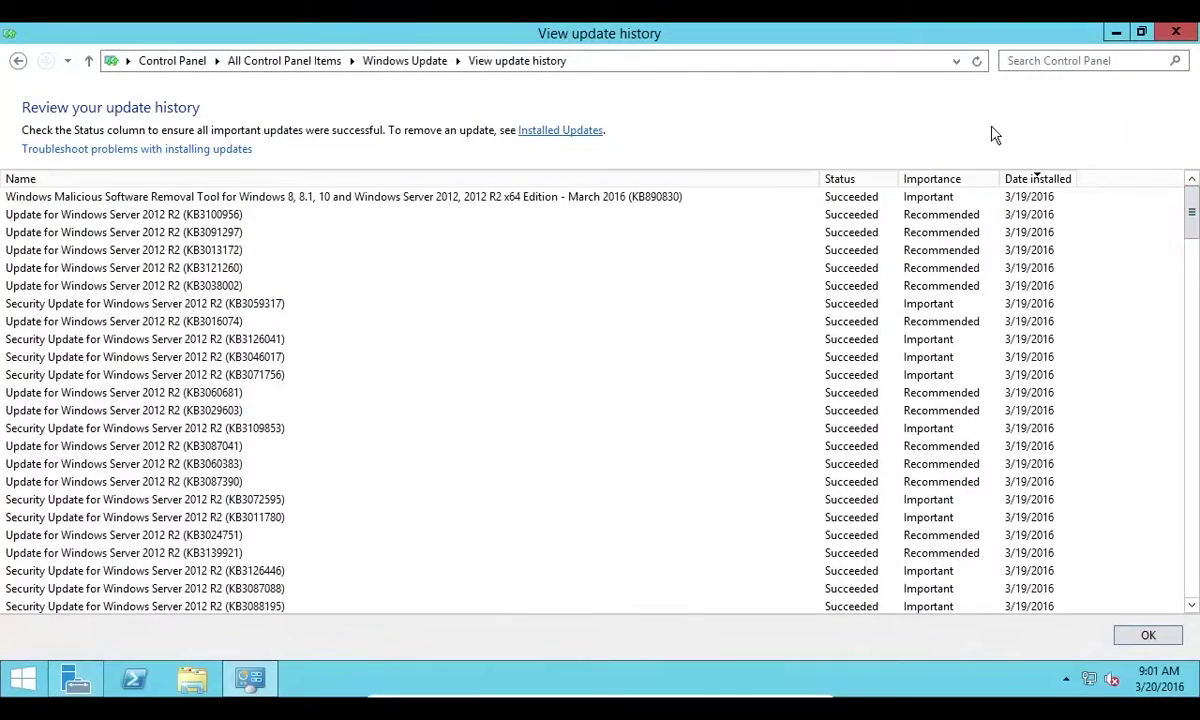
click(17, 60)
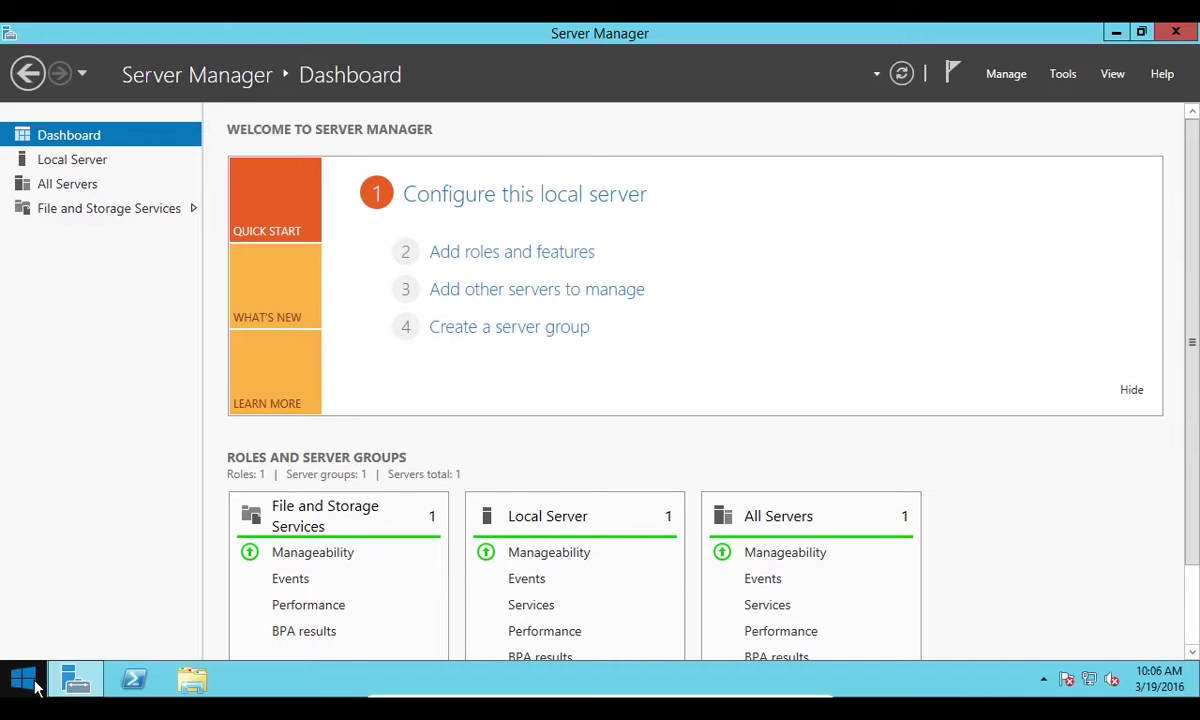
Open Manage Accounts under User Accounts and check the Guest account, leaving it turned off
click(36, 686)
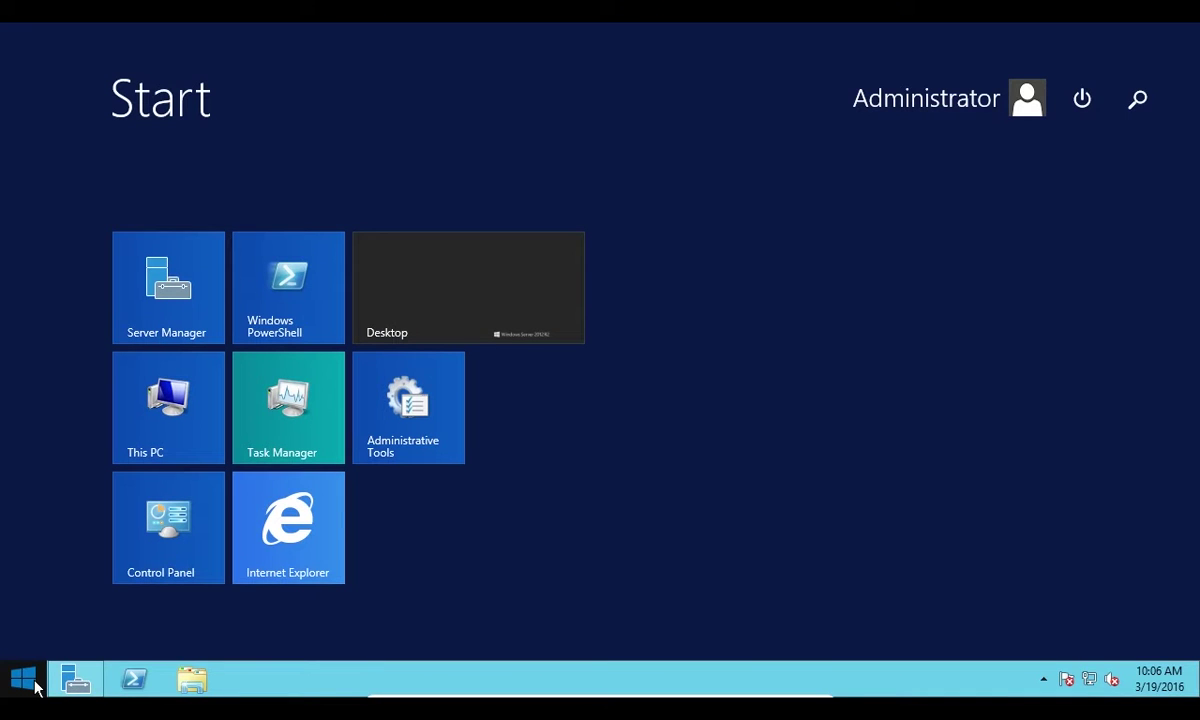
click(167, 535)
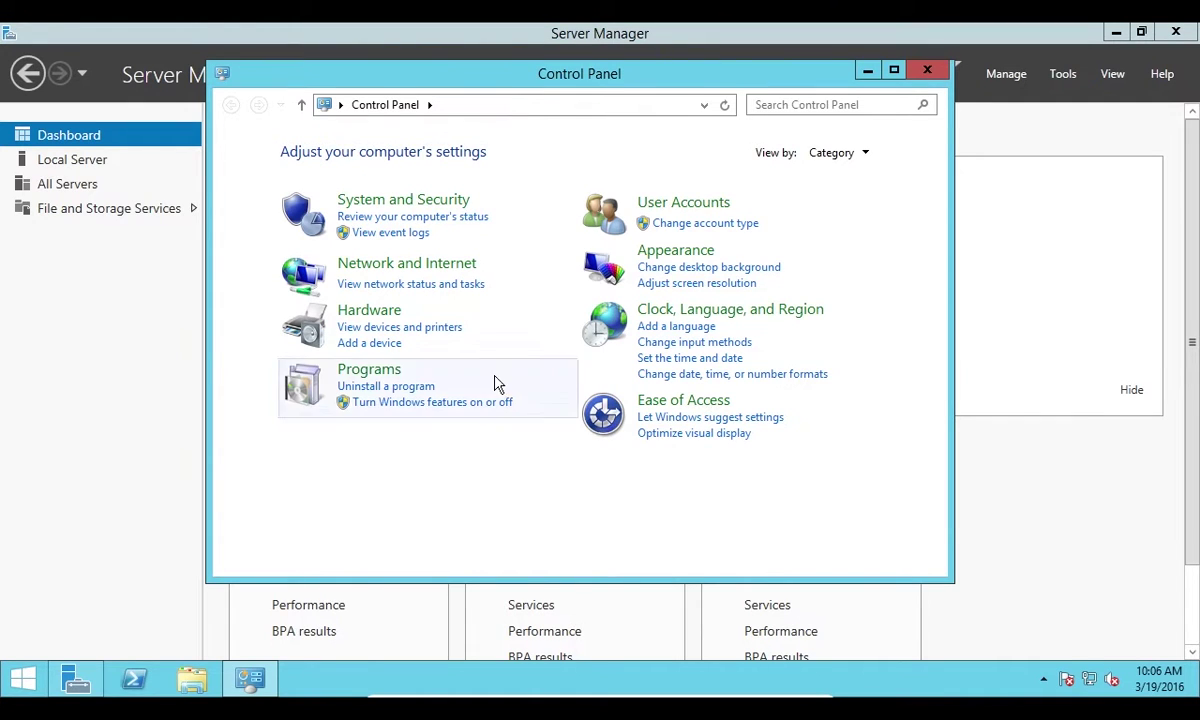
click(673, 204)
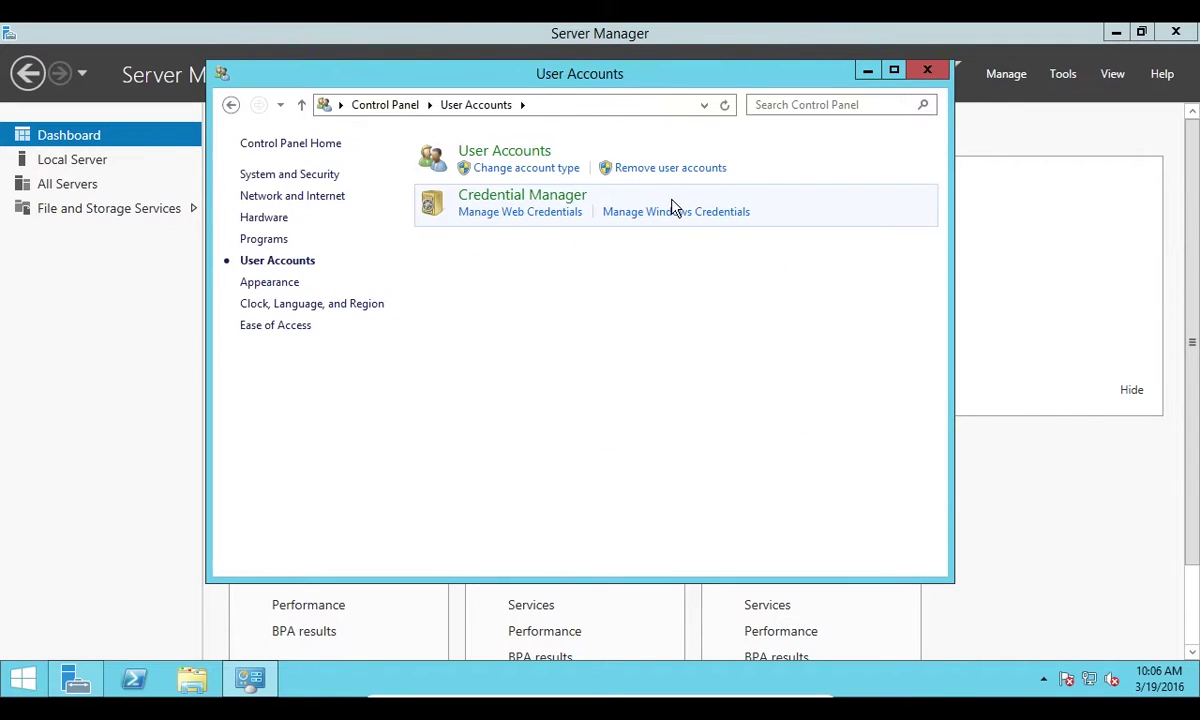
click(524, 155)
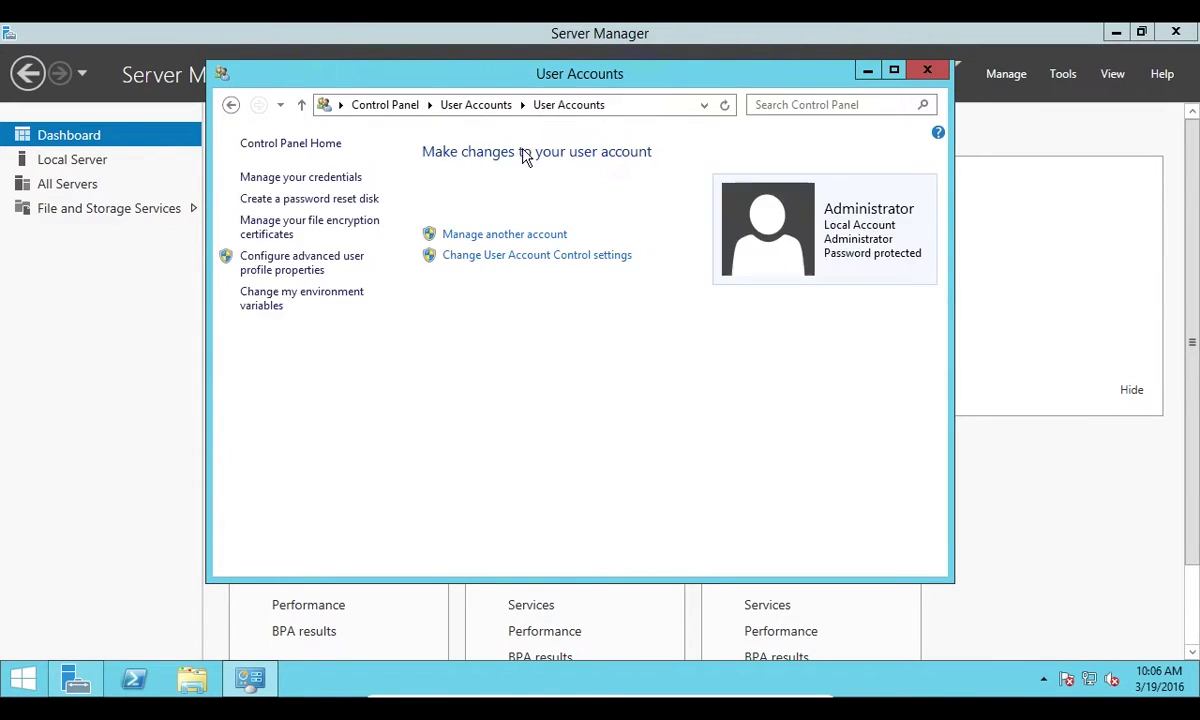
click(487, 236)
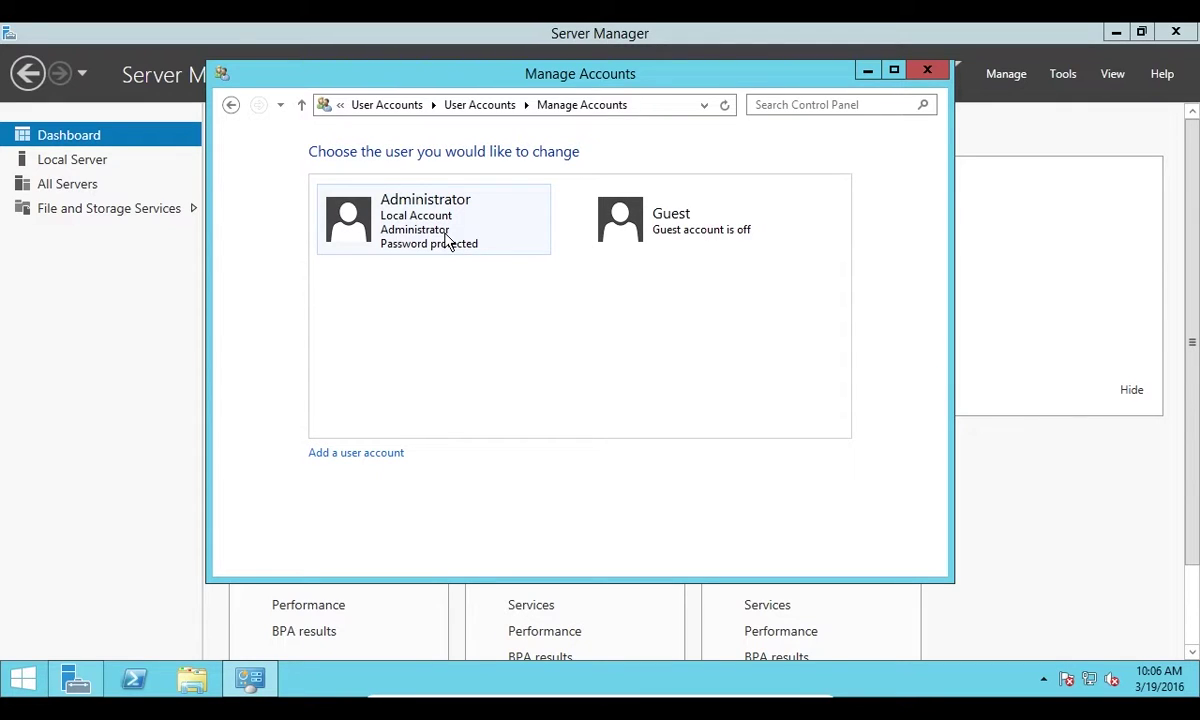
click(718, 236)
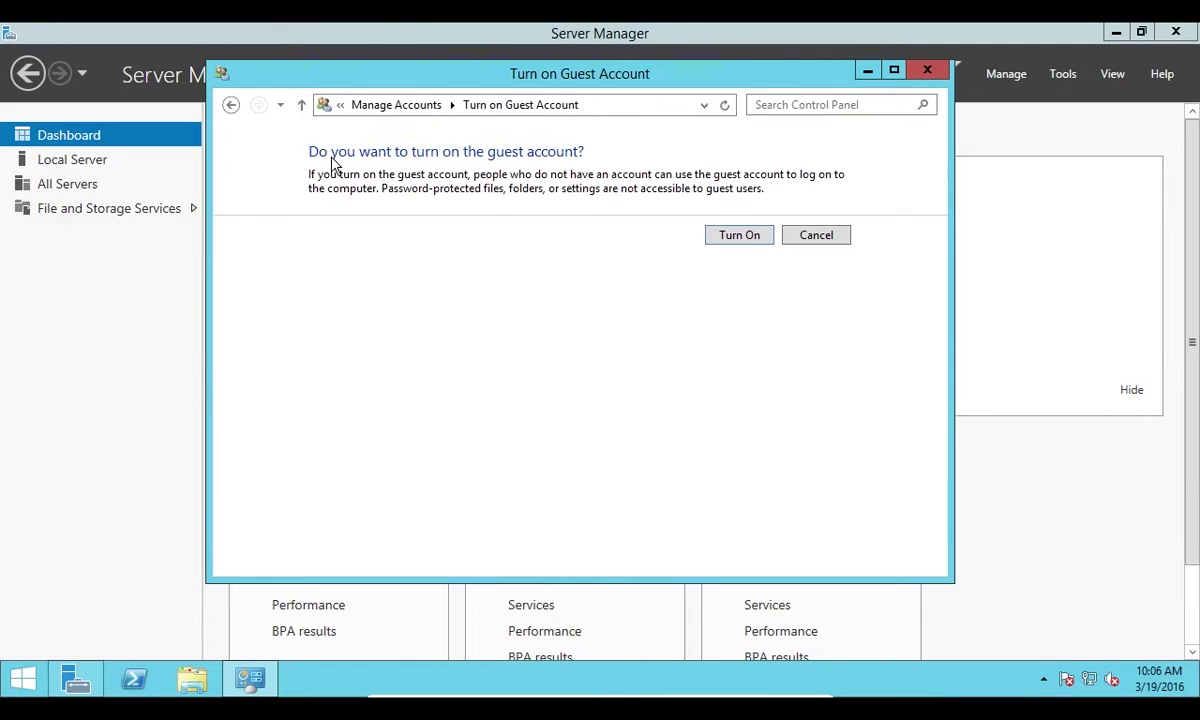
click(812, 238)
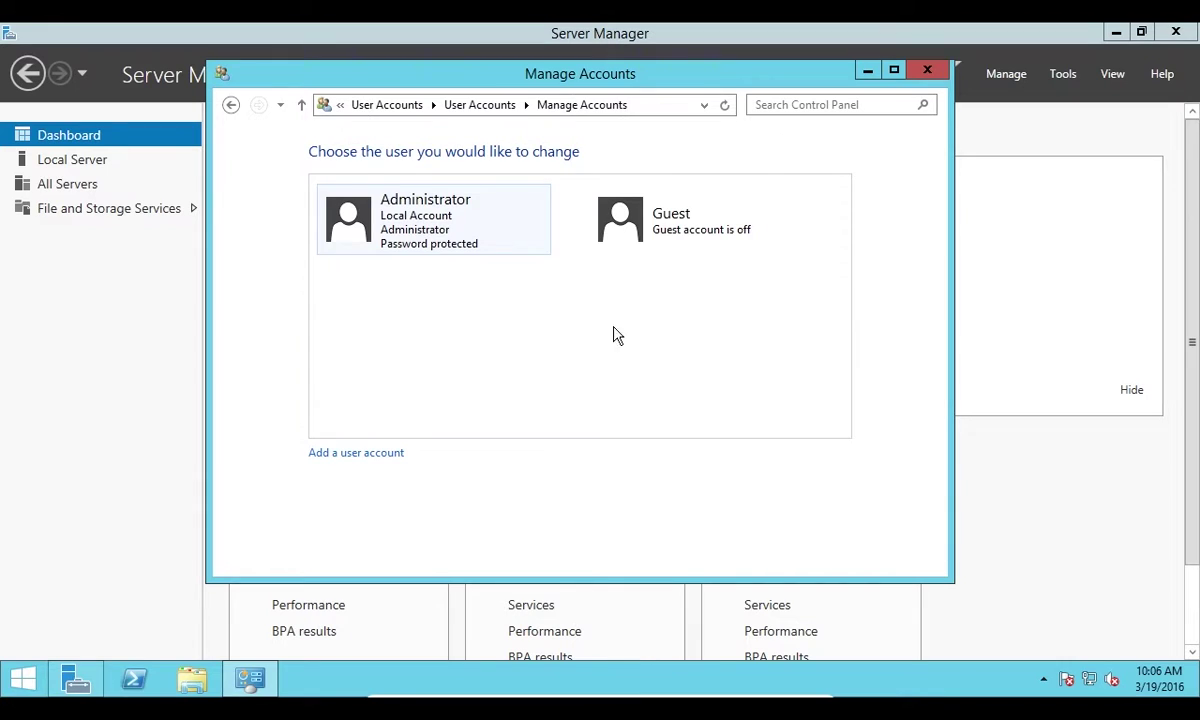
Add a local user named 'Test' with a password entered twice and the hint 'Hint'
click(356, 453)
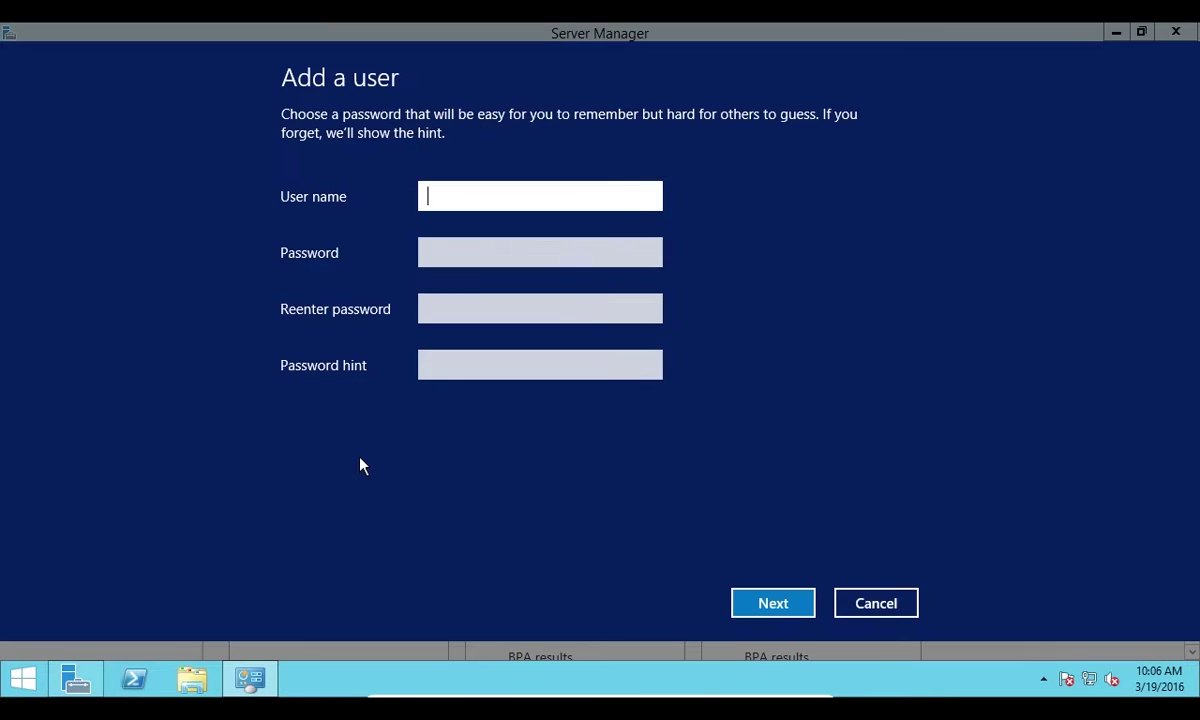
text(Test)
key(Tab)
text(••••••••••)
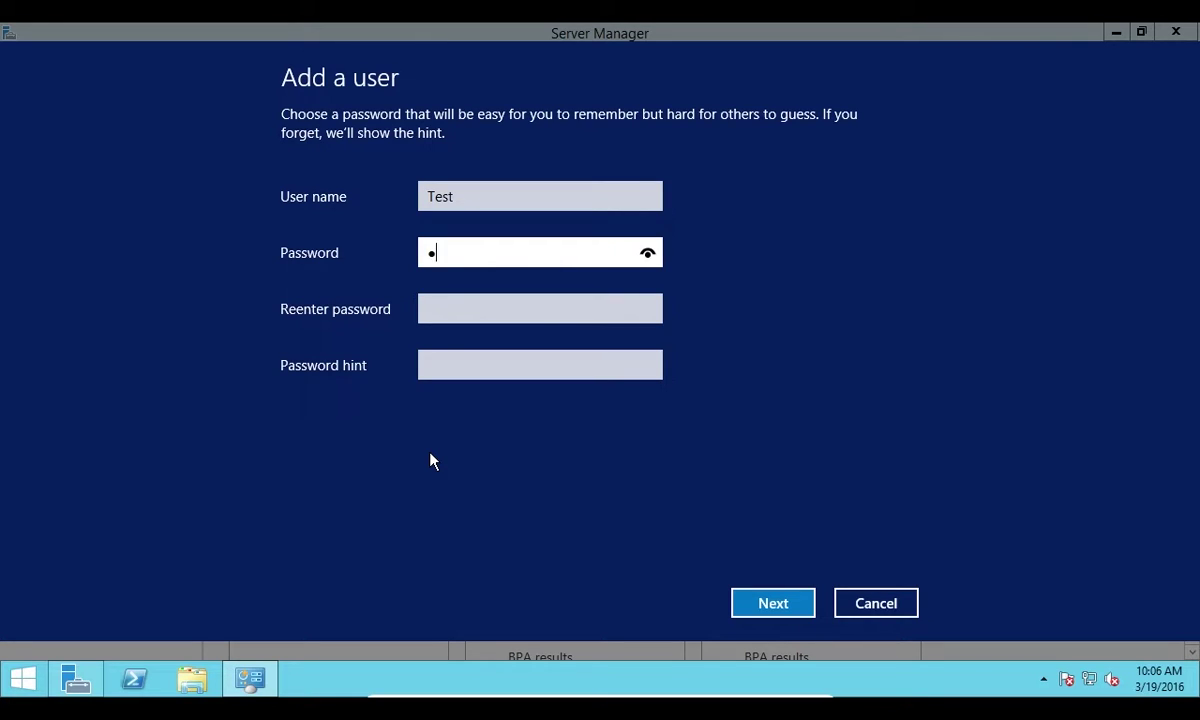
key(Tab)
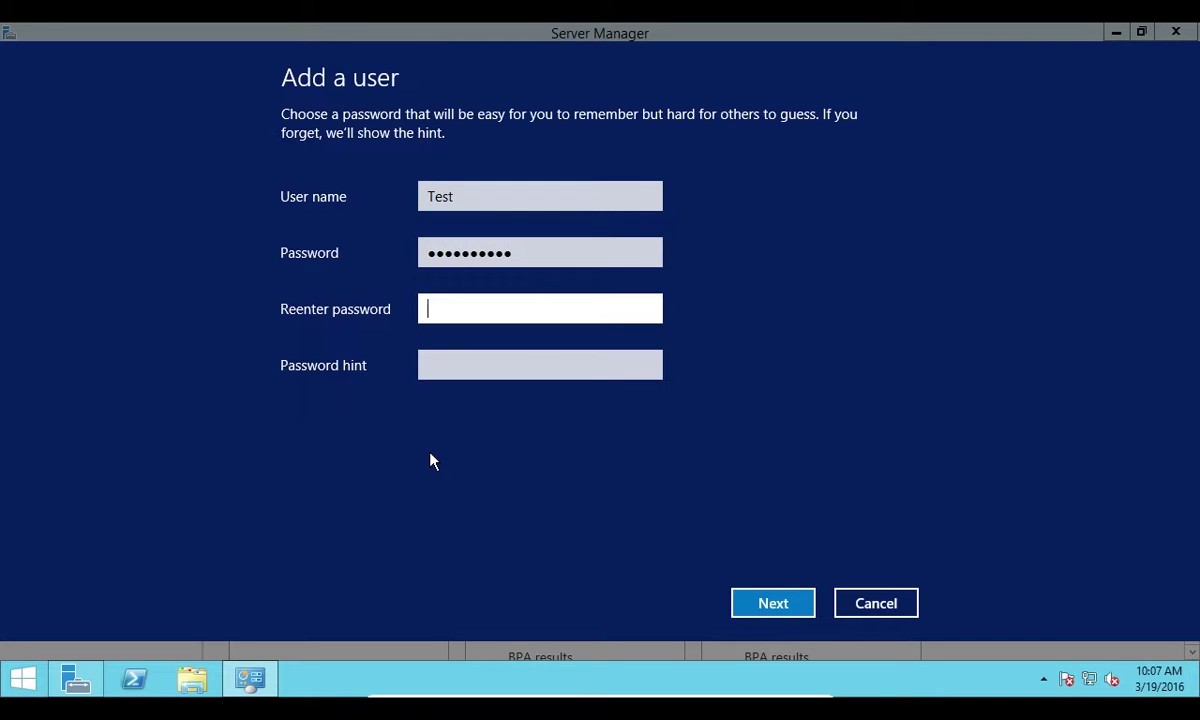
text(••••••••••)
key(Tab)
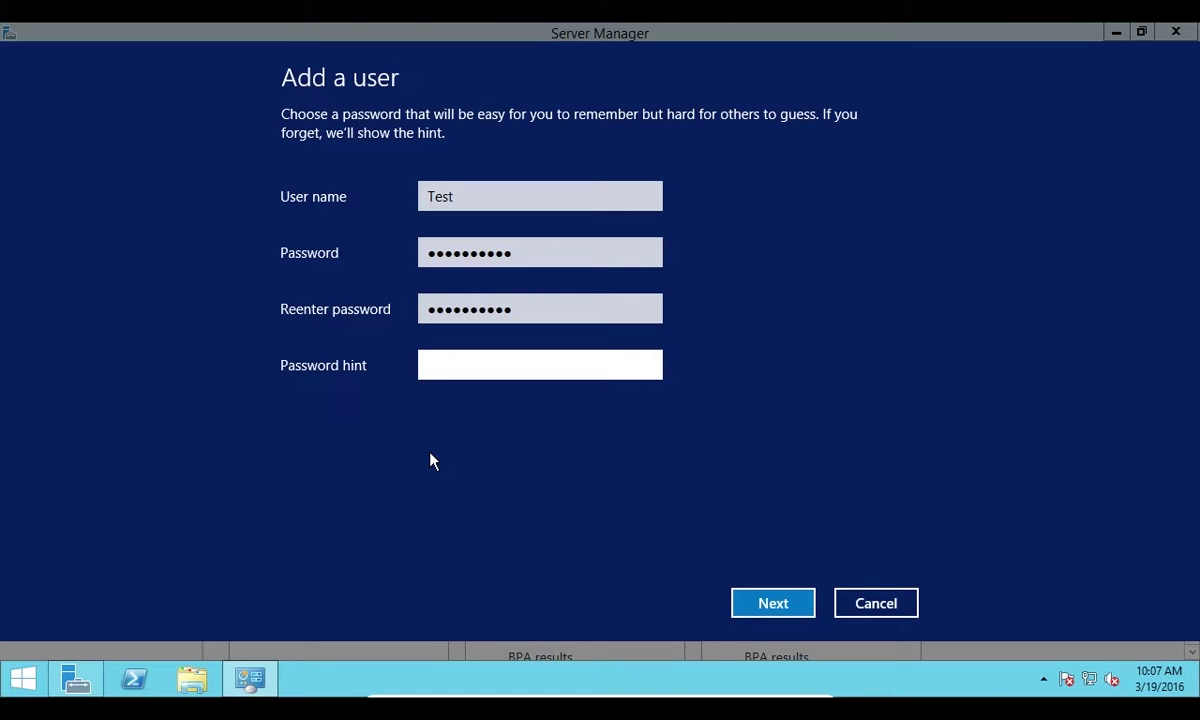
text(Hint)
click(760, 607)
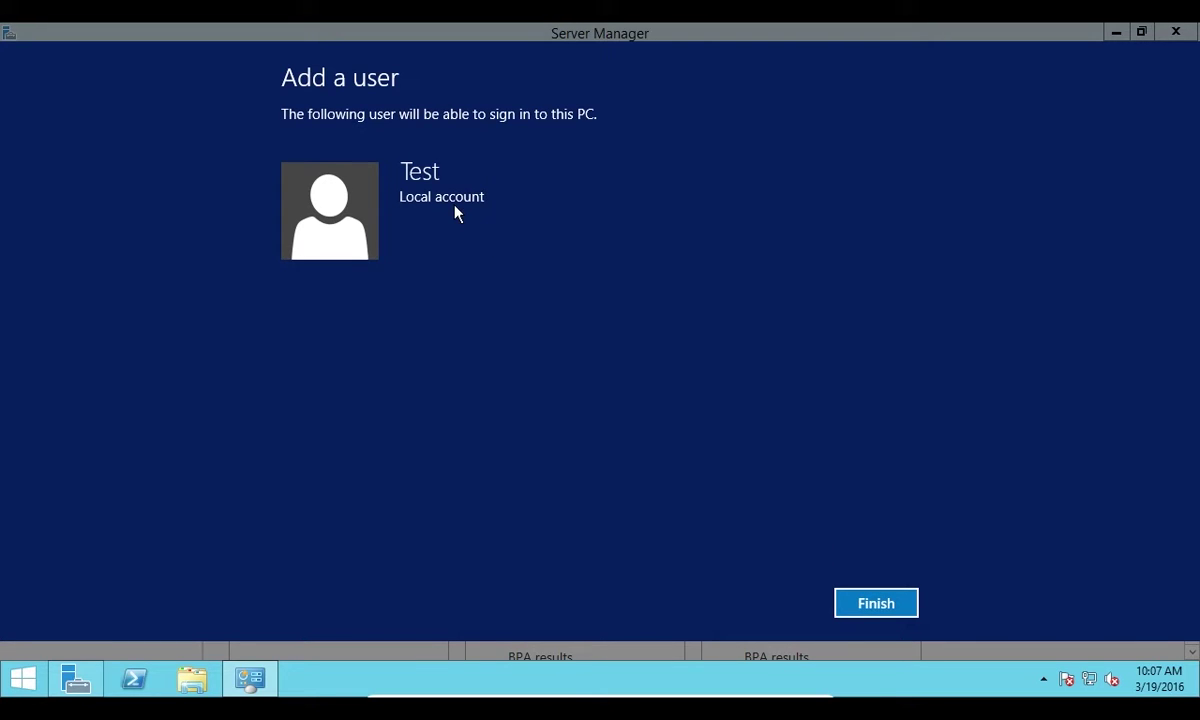
click(873, 606)
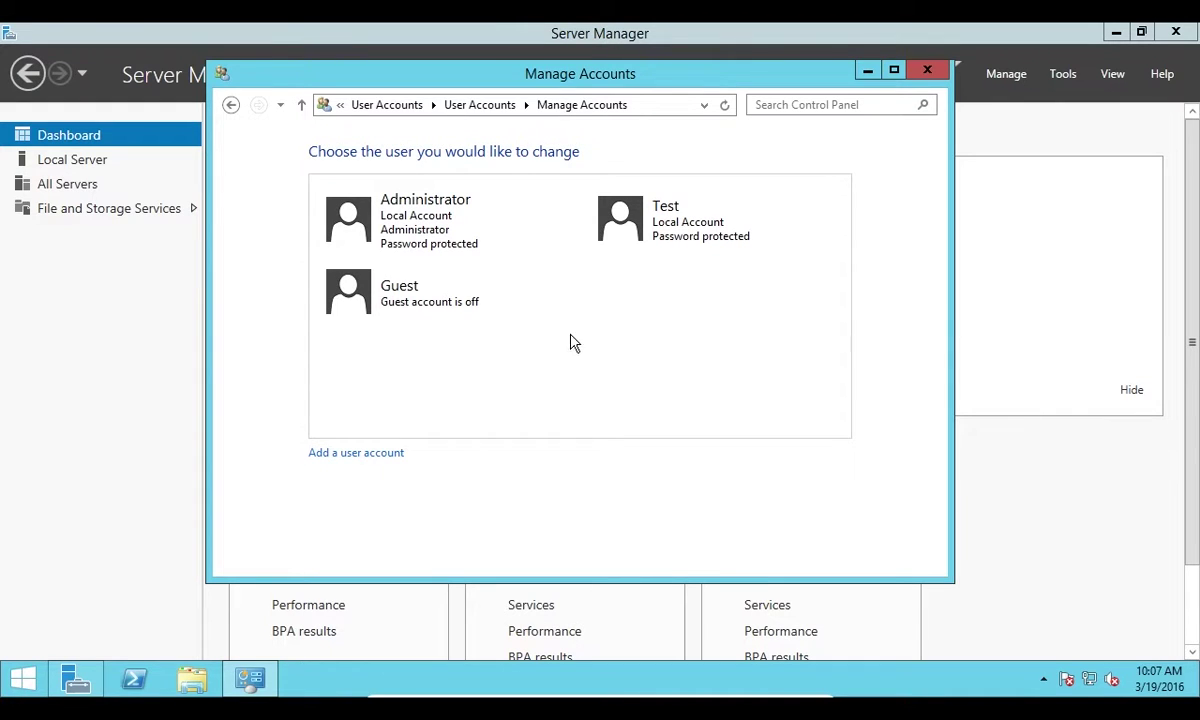
click(645, 230)
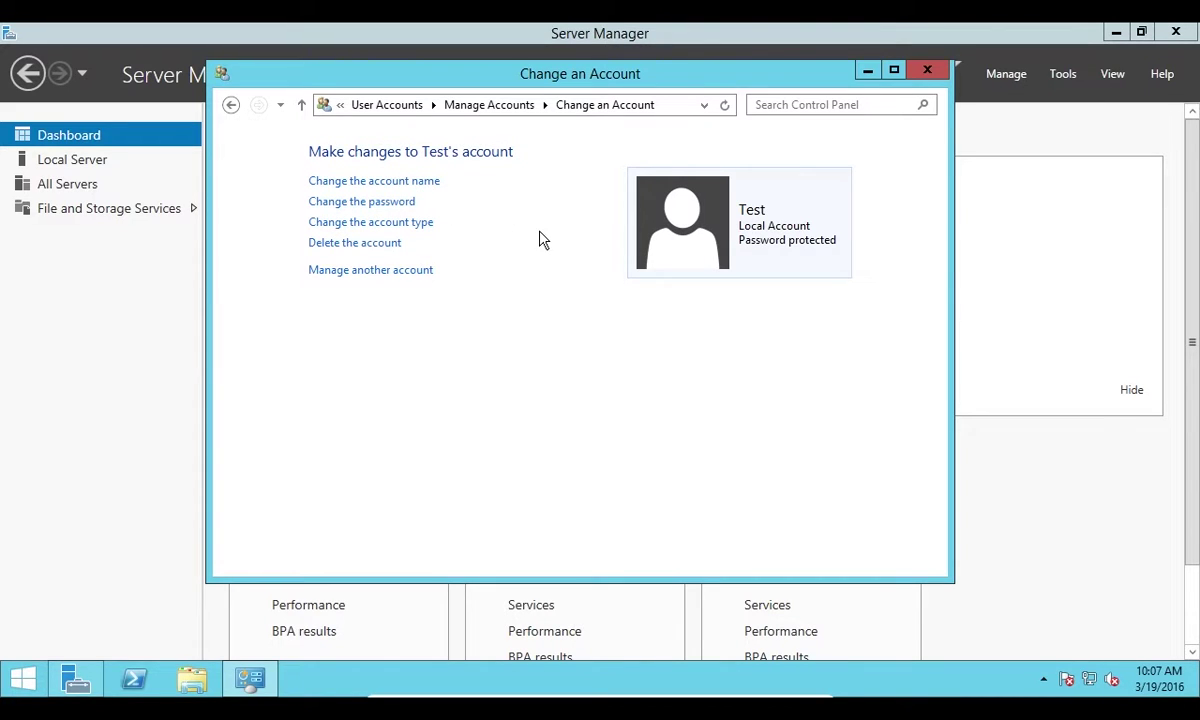
click(385, 222)
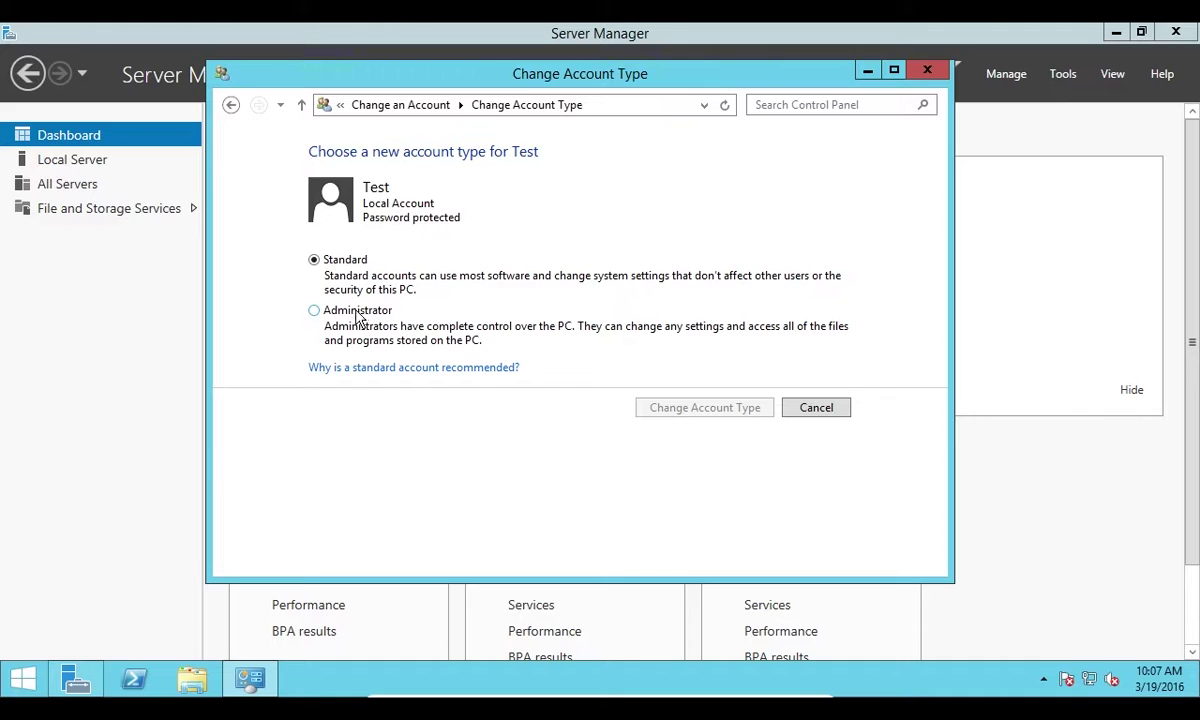
click(818, 412)
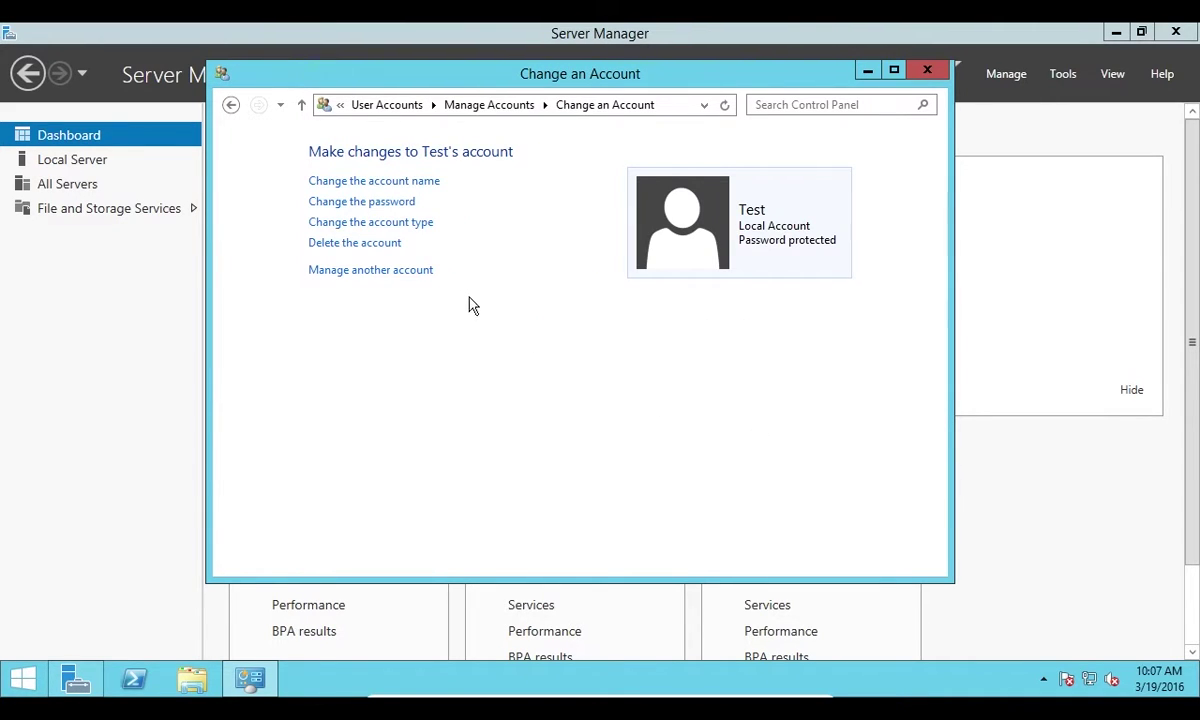
click(378, 271)
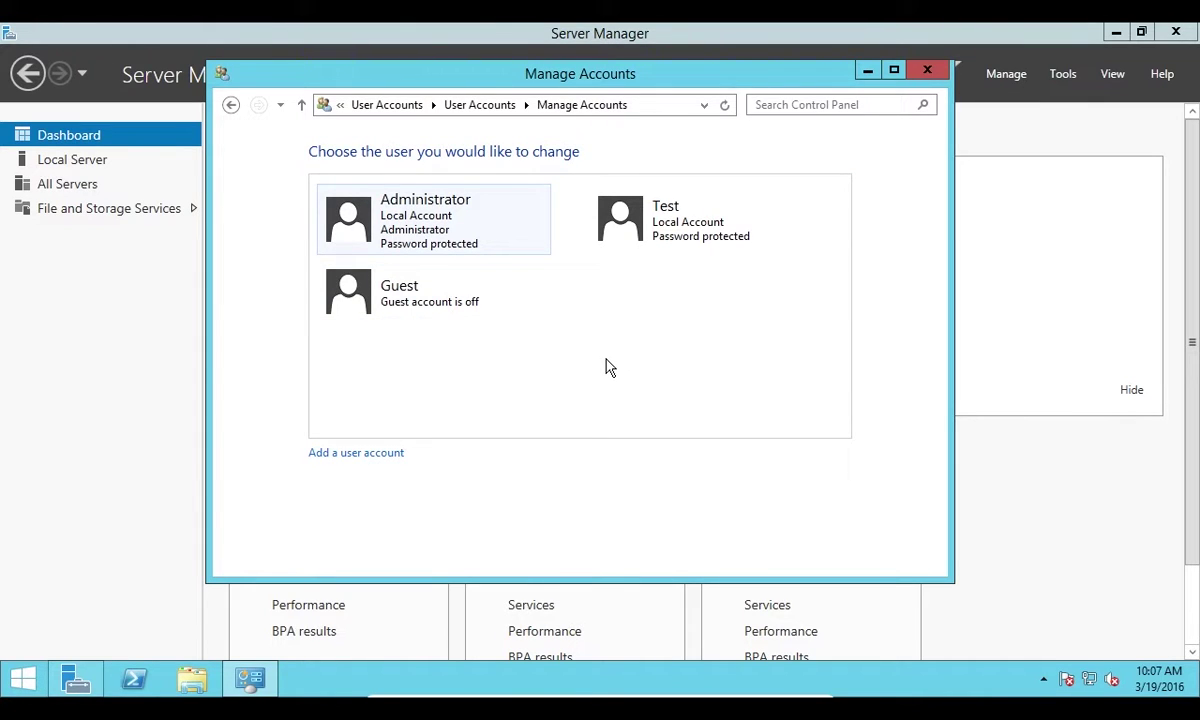
key(ctrl+alt+Delete)
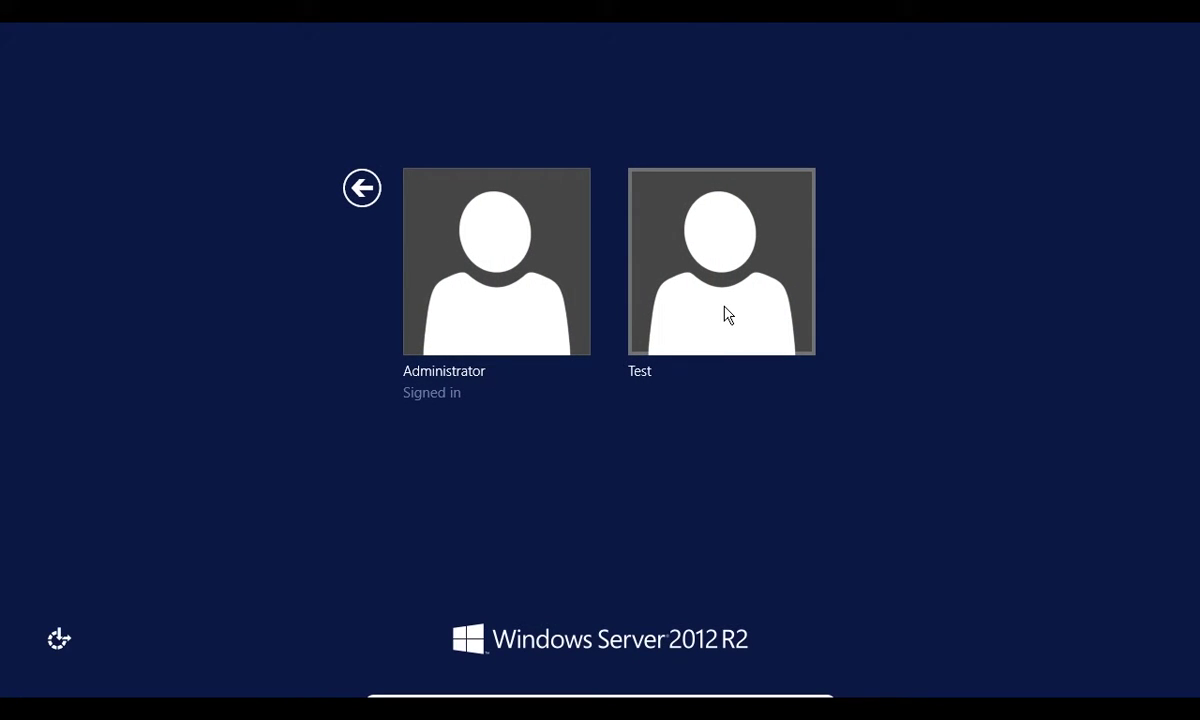
Sign in as Test with its password and bring up Test's Start screen
click(731, 296)
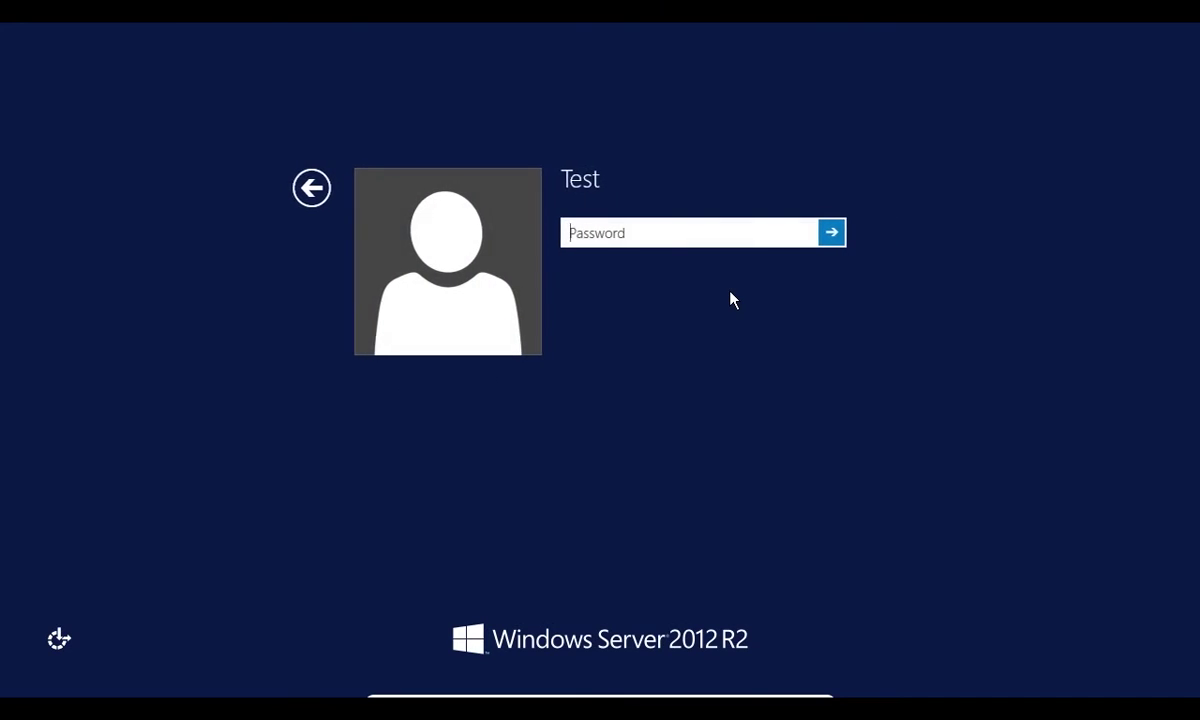
text(••••••••••)
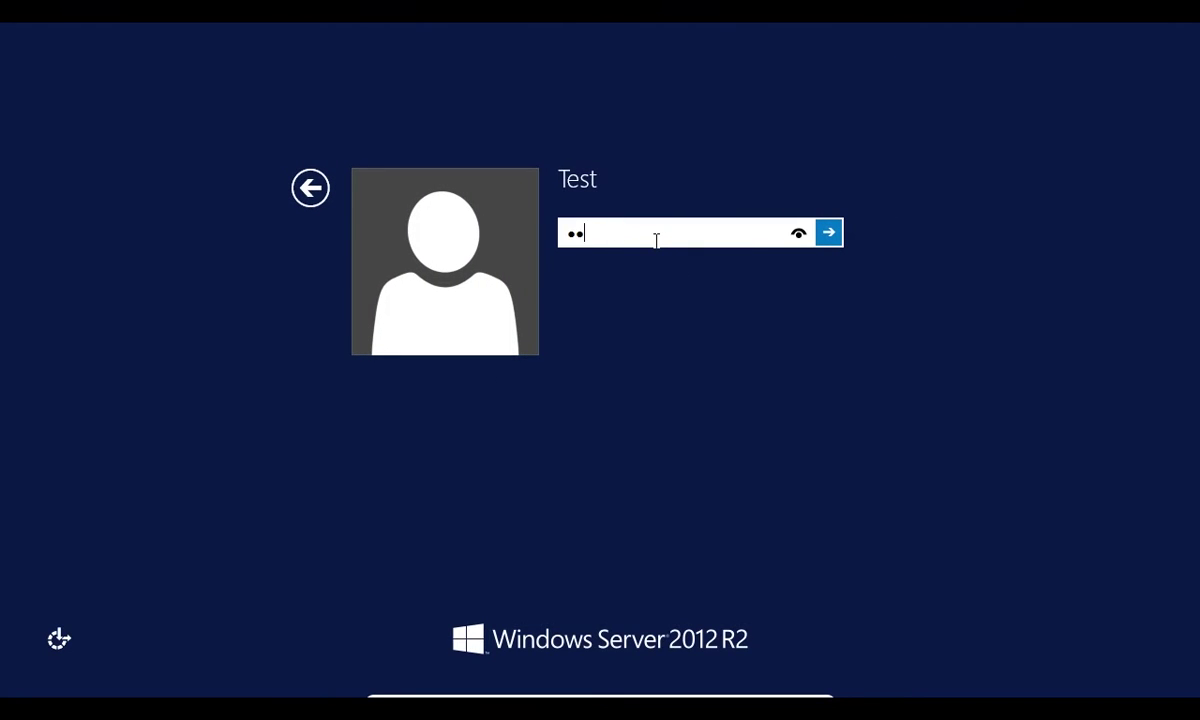
key(Return)
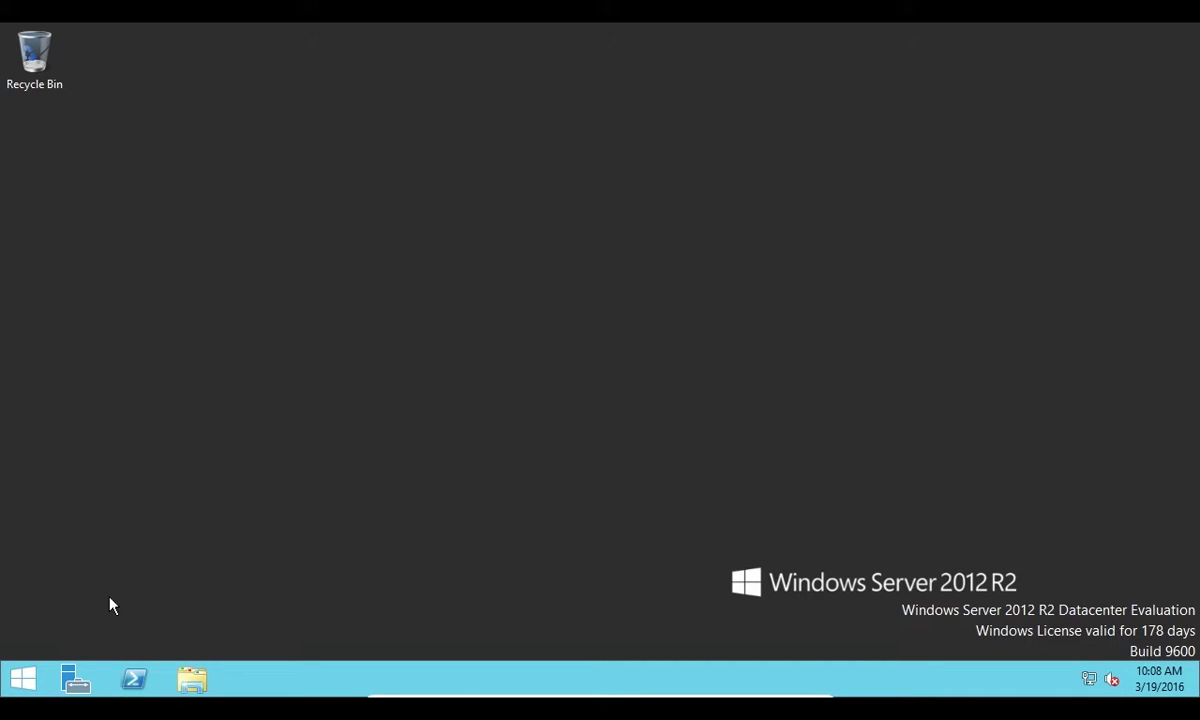
click(22, 679)
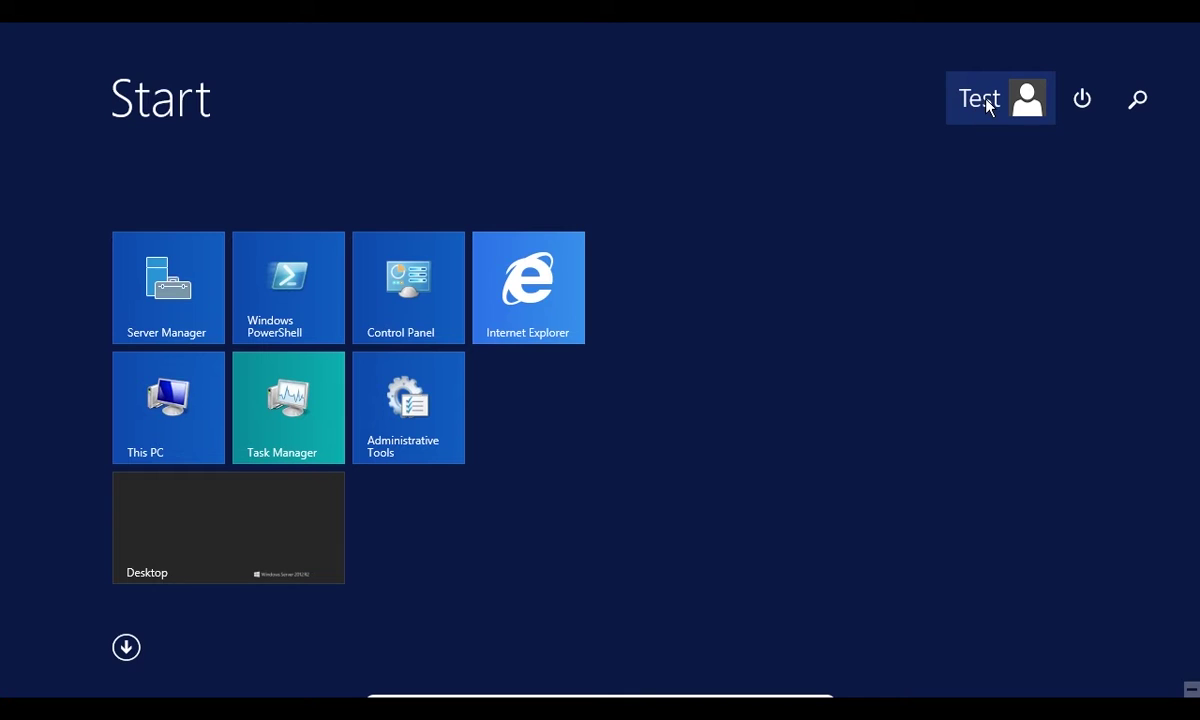
As Test, try uninstalling Oracle VM VirtualBox Guest Additions, declining the administrator password prompt
click(414, 286)
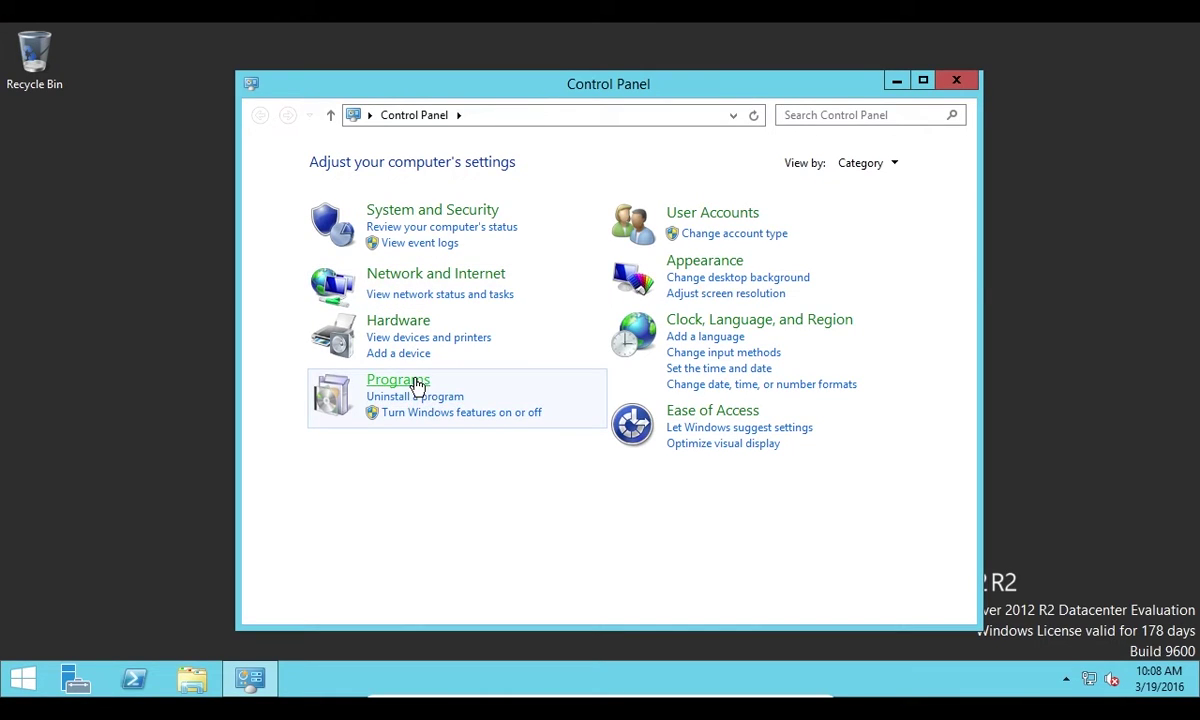
click(416, 399)
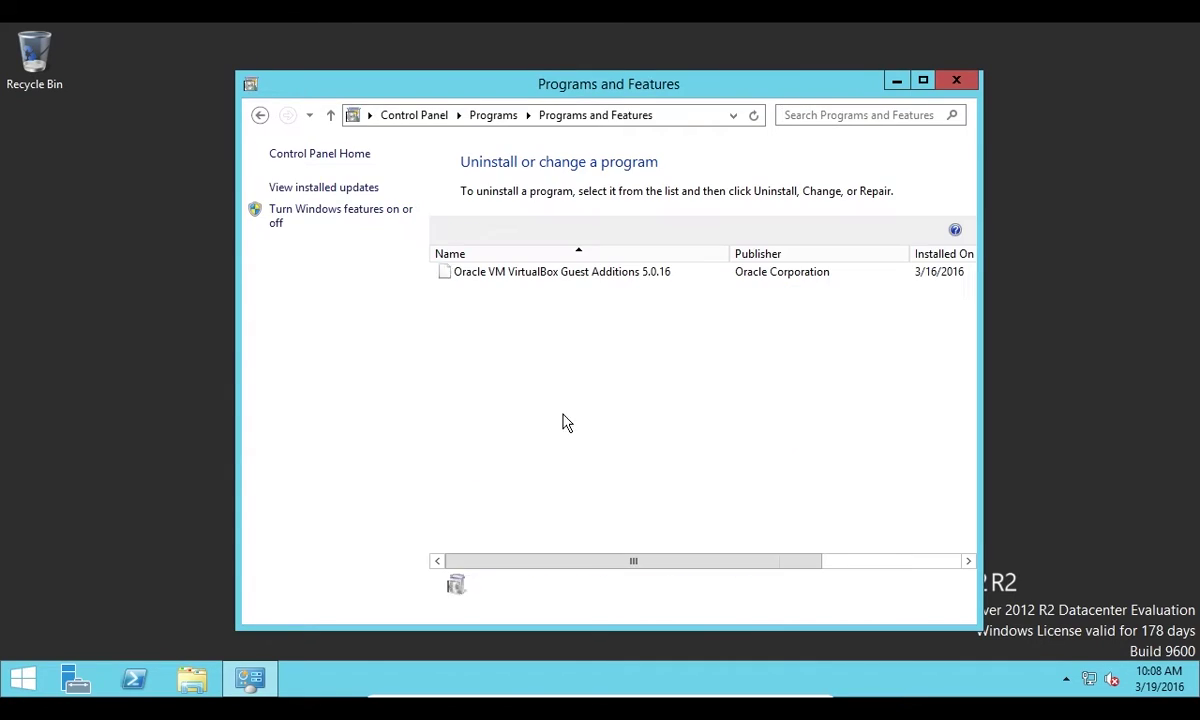
right_click(616, 272)
click(660, 289)
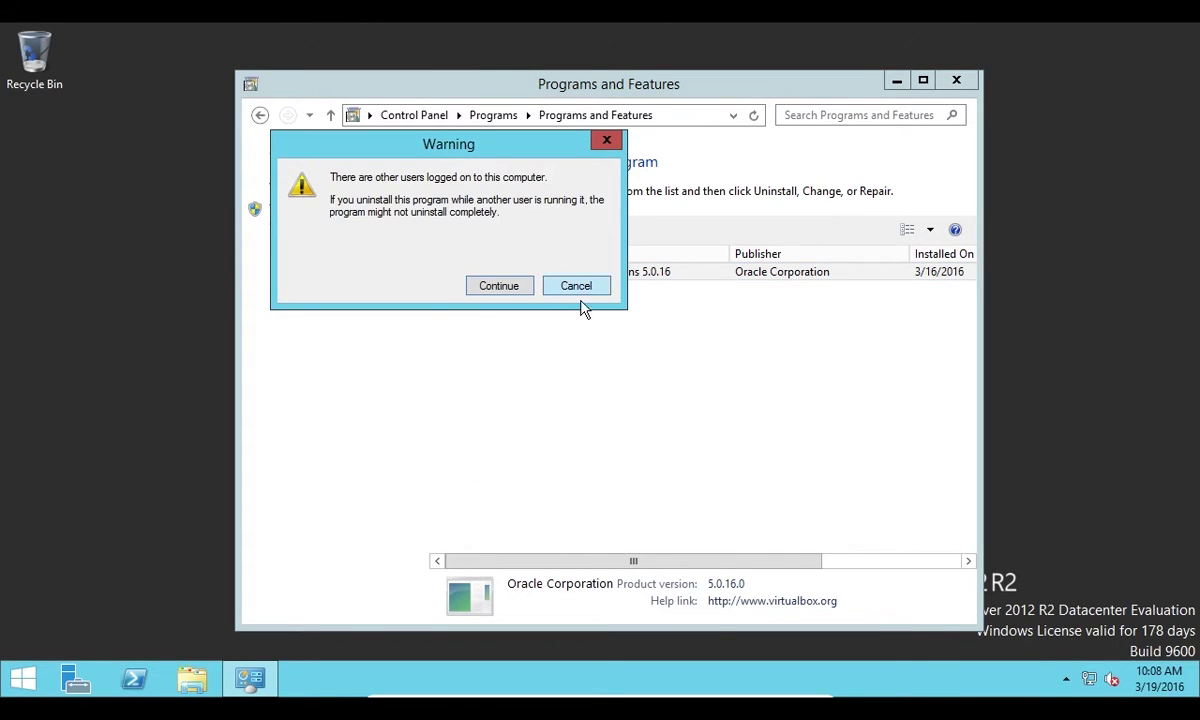
click(505, 284)
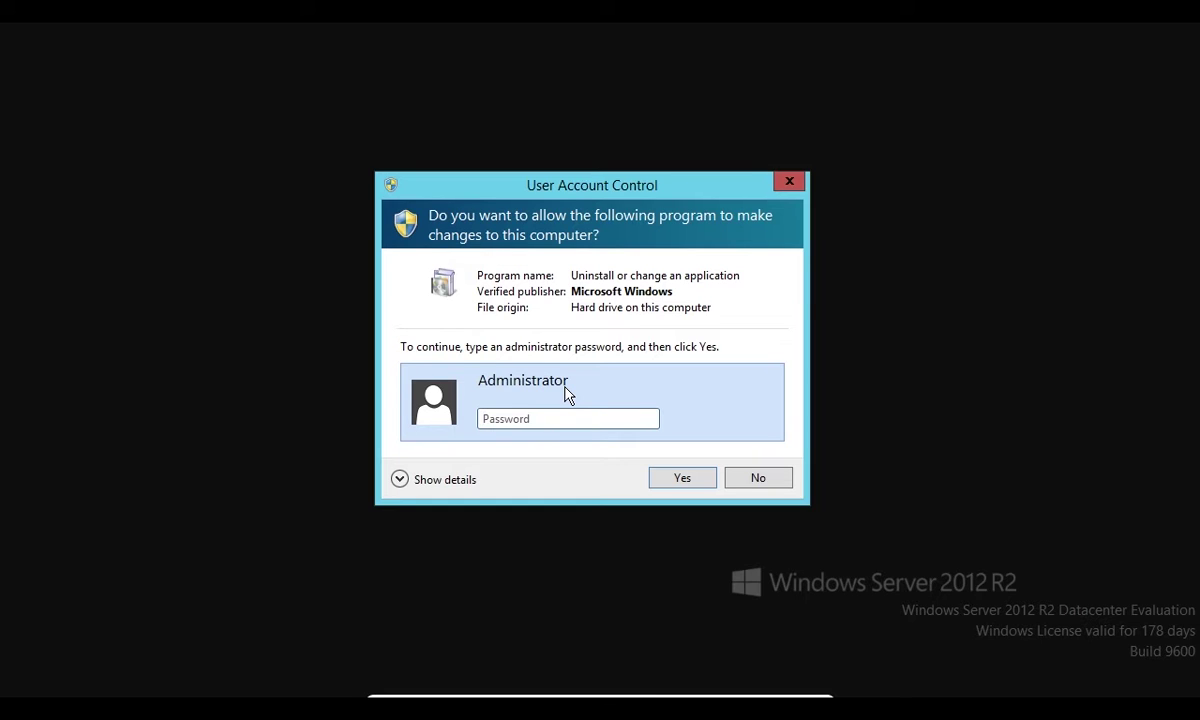
click(776, 486)
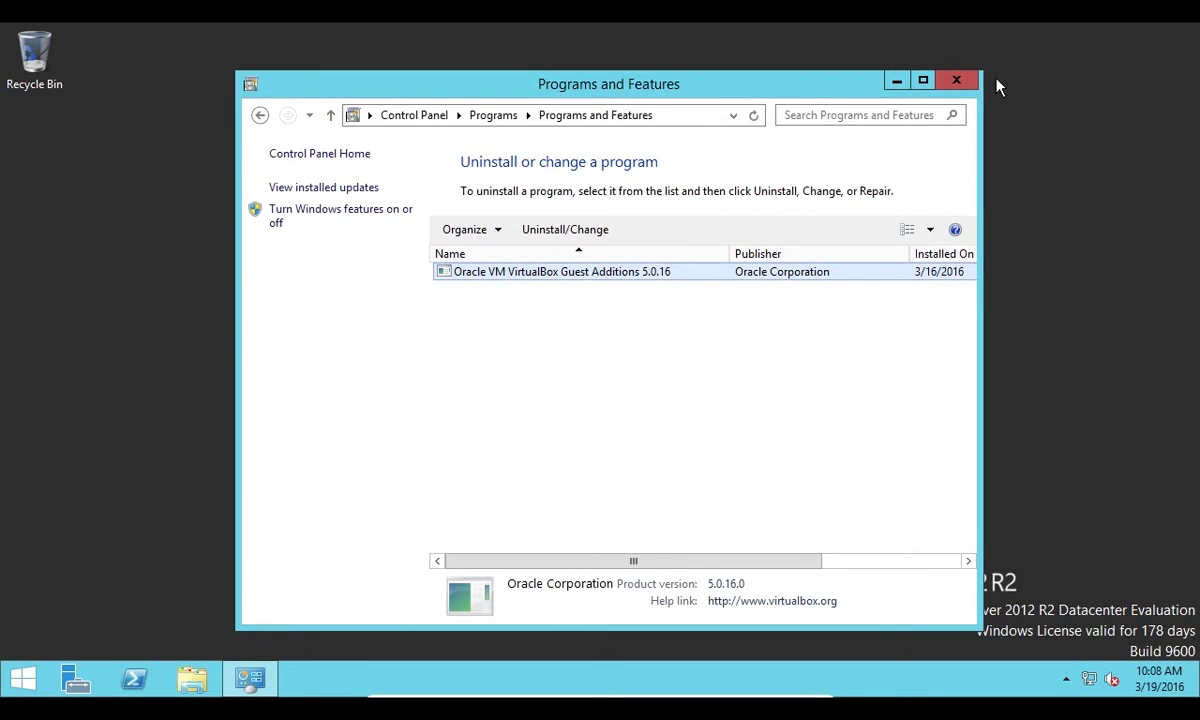
click(950, 80)
click(15, 682)
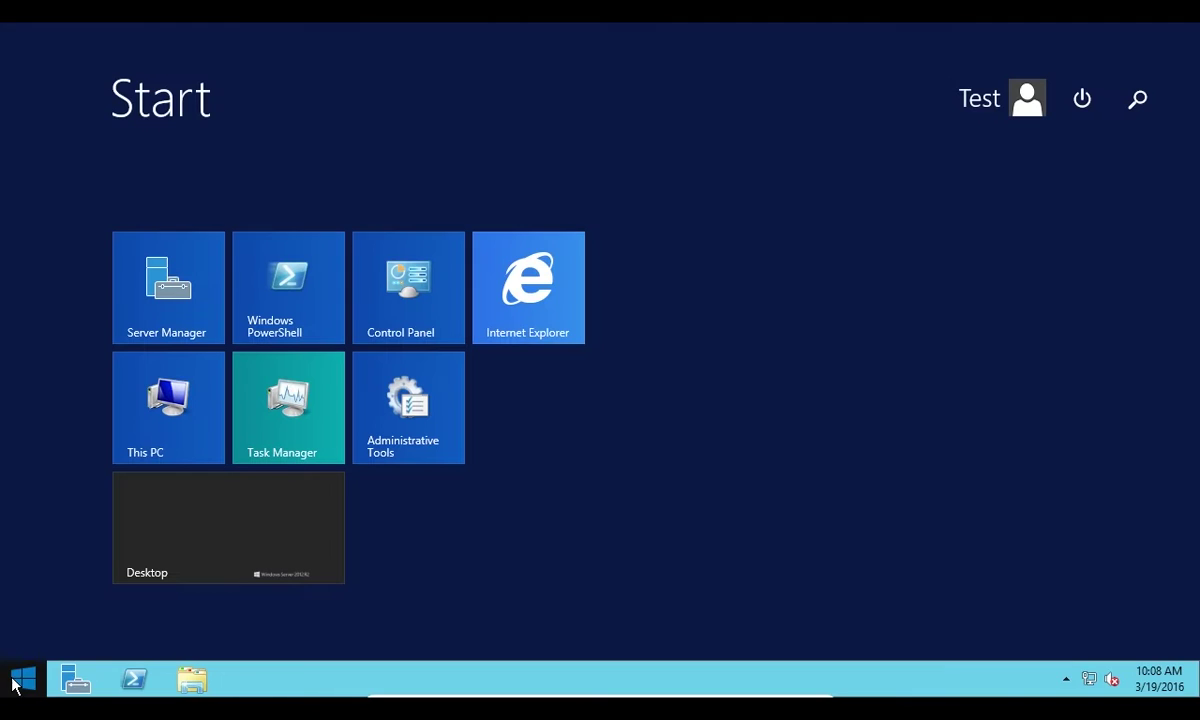
Sign Test out and sign back in as Administrator with the account password
click(969, 87)
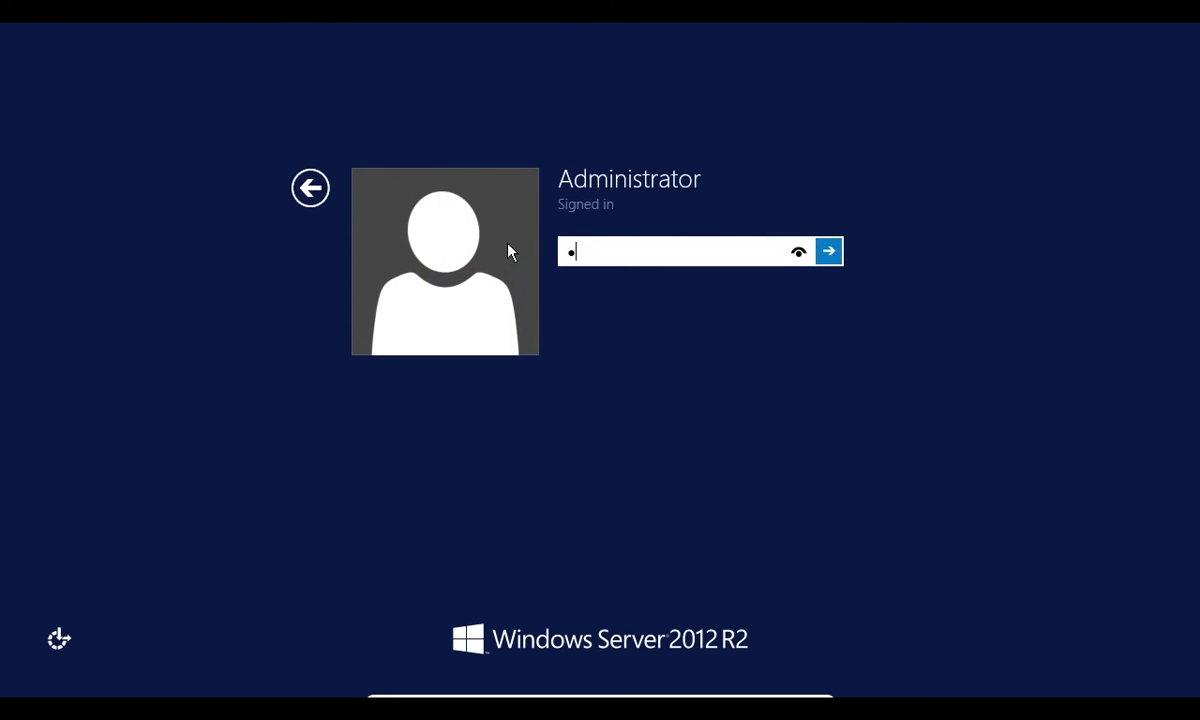
text(assword01)
key(Return)
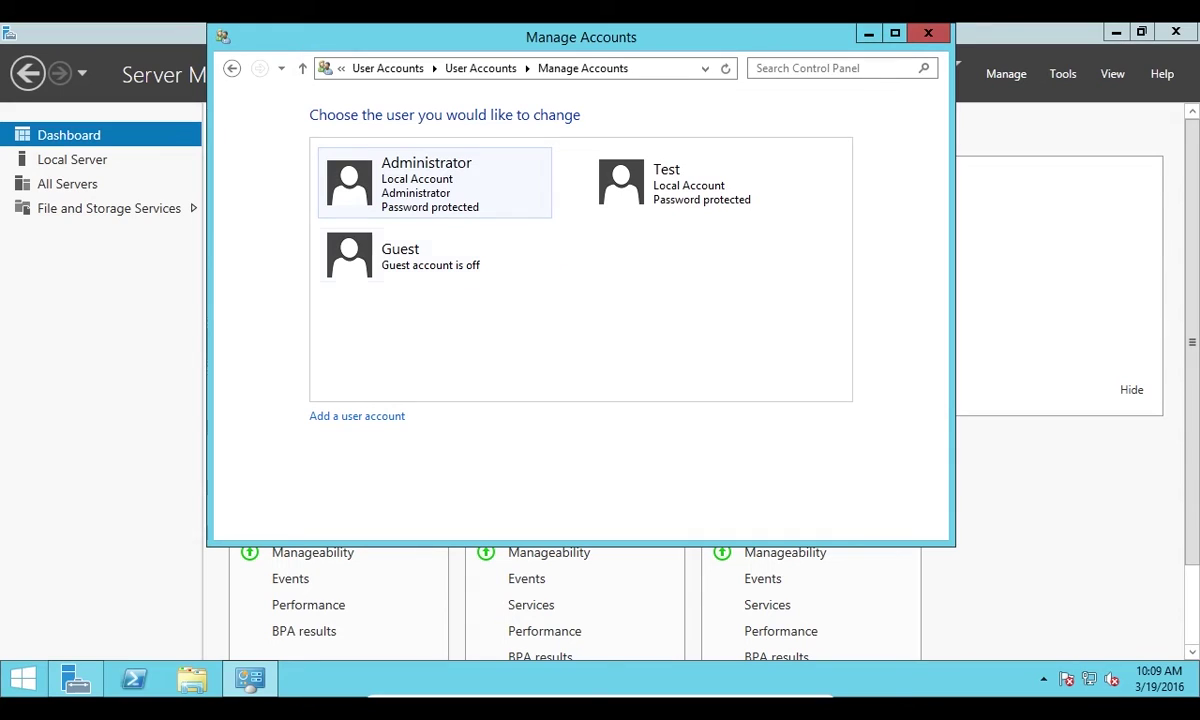
Consider making Test an Administrator but cancel, keeping it Standard, and return to all accounts
click(666, 202)
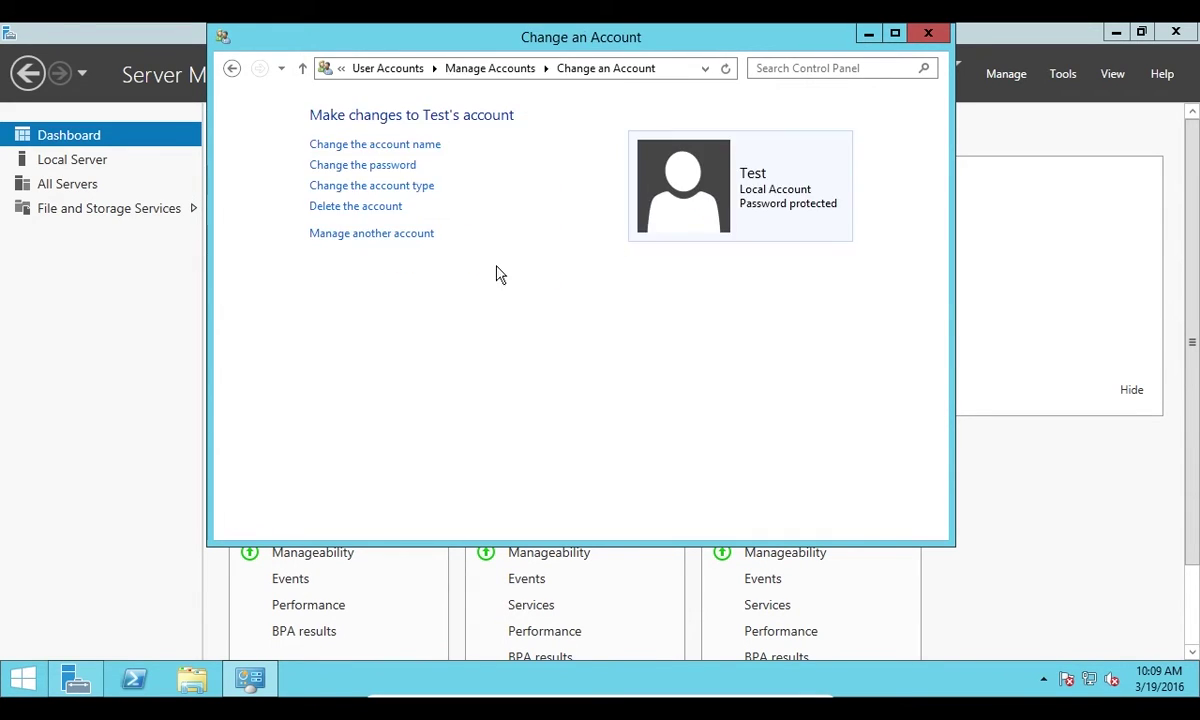
click(410, 187)
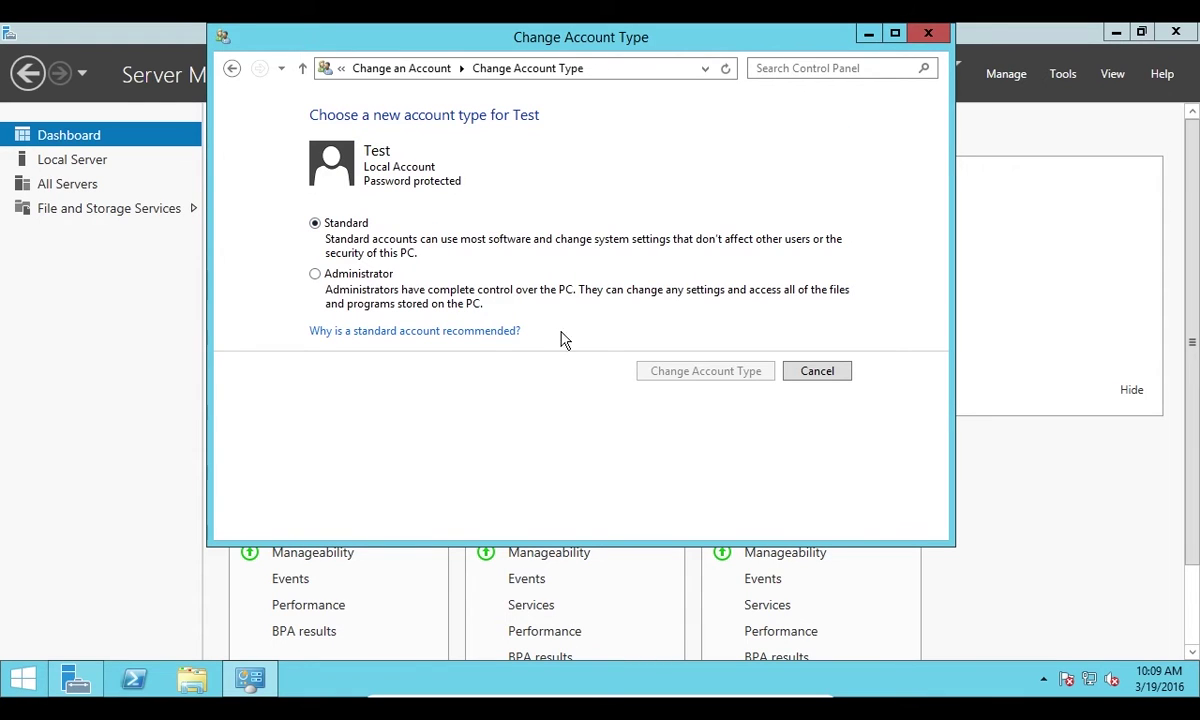
click(316, 274)
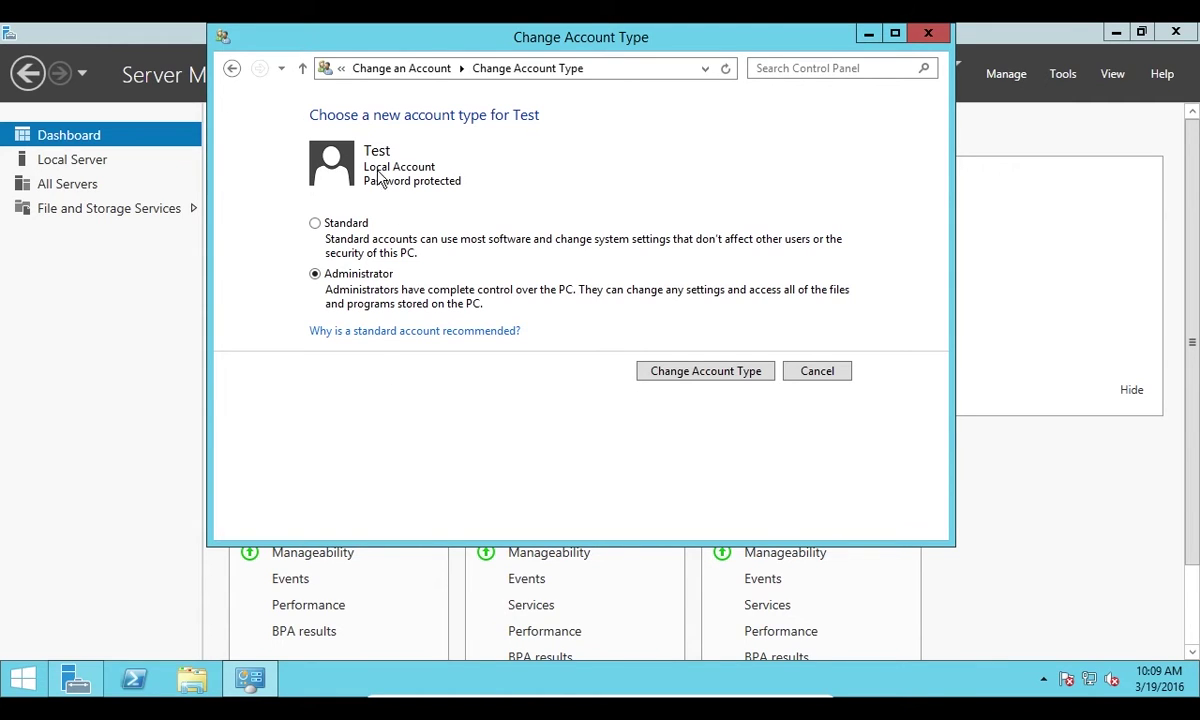
click(799, 377)
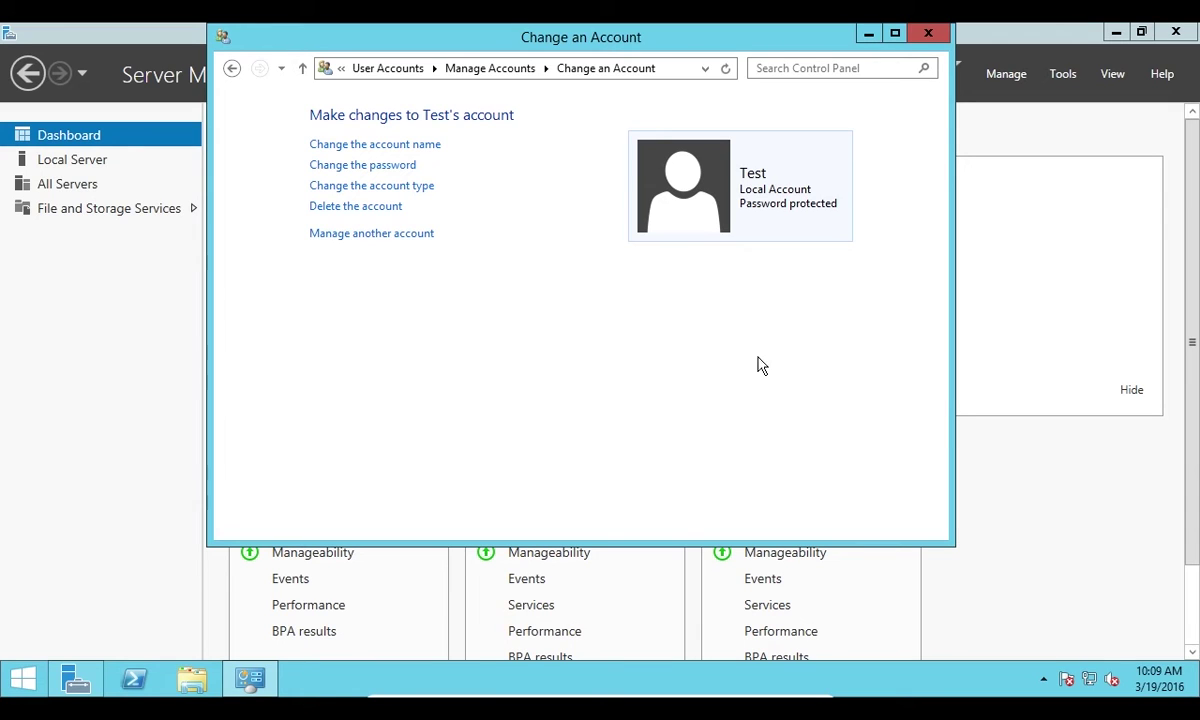
click(386, 234)
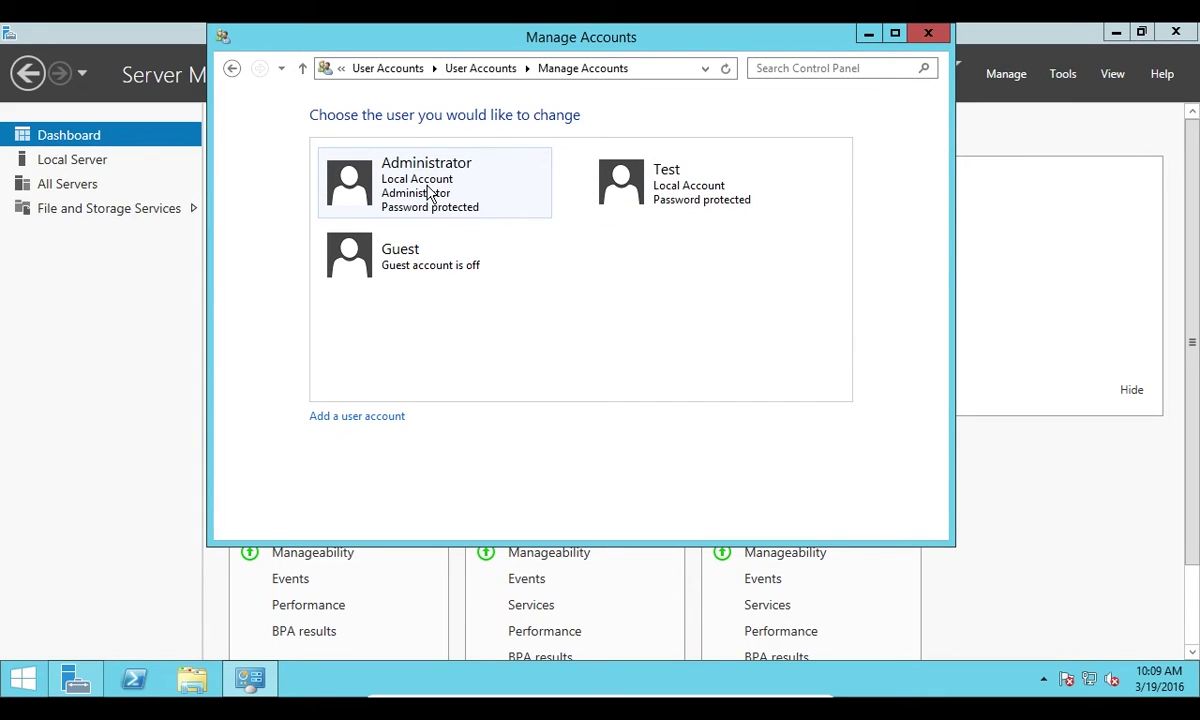
Delete the Test account with its files, then cancel the Guest account page
click(669, 200)
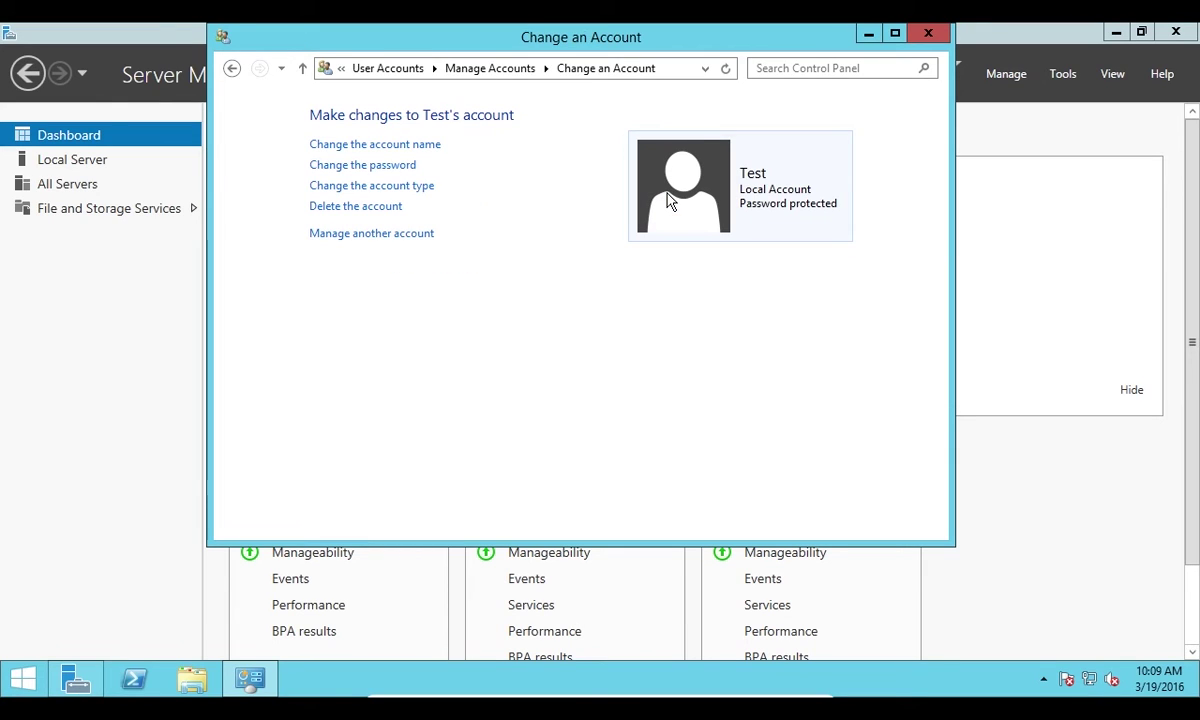
click(355, 209)
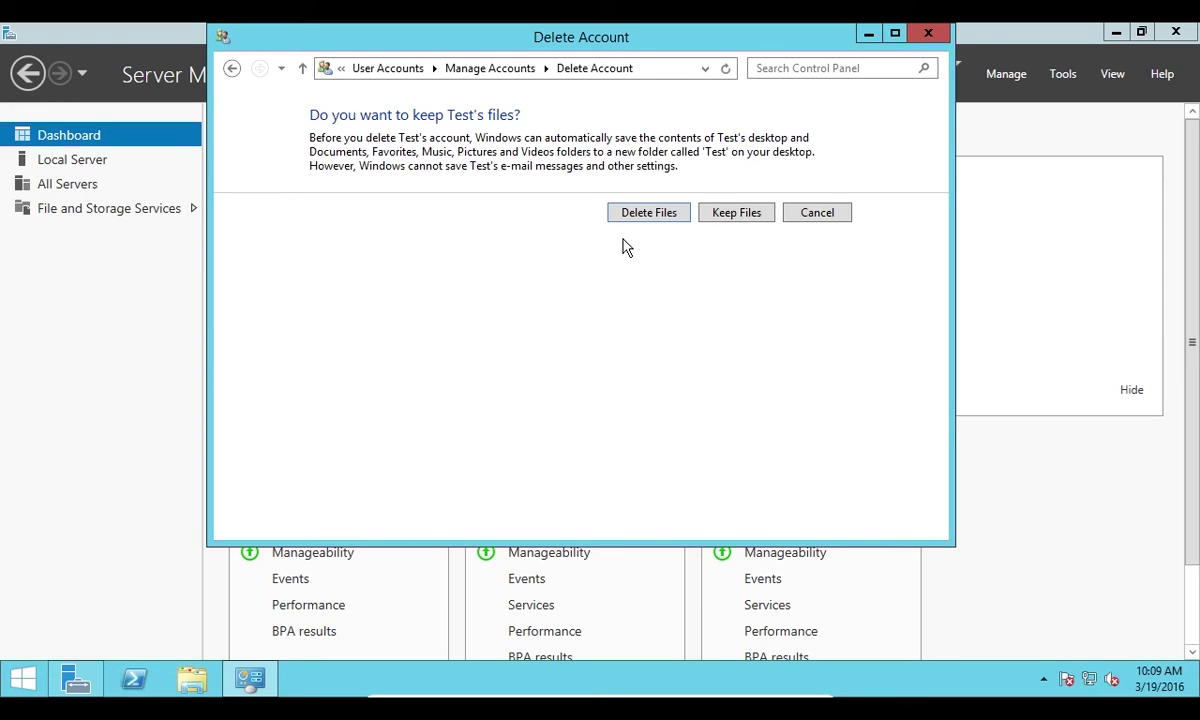
click(622, 206)
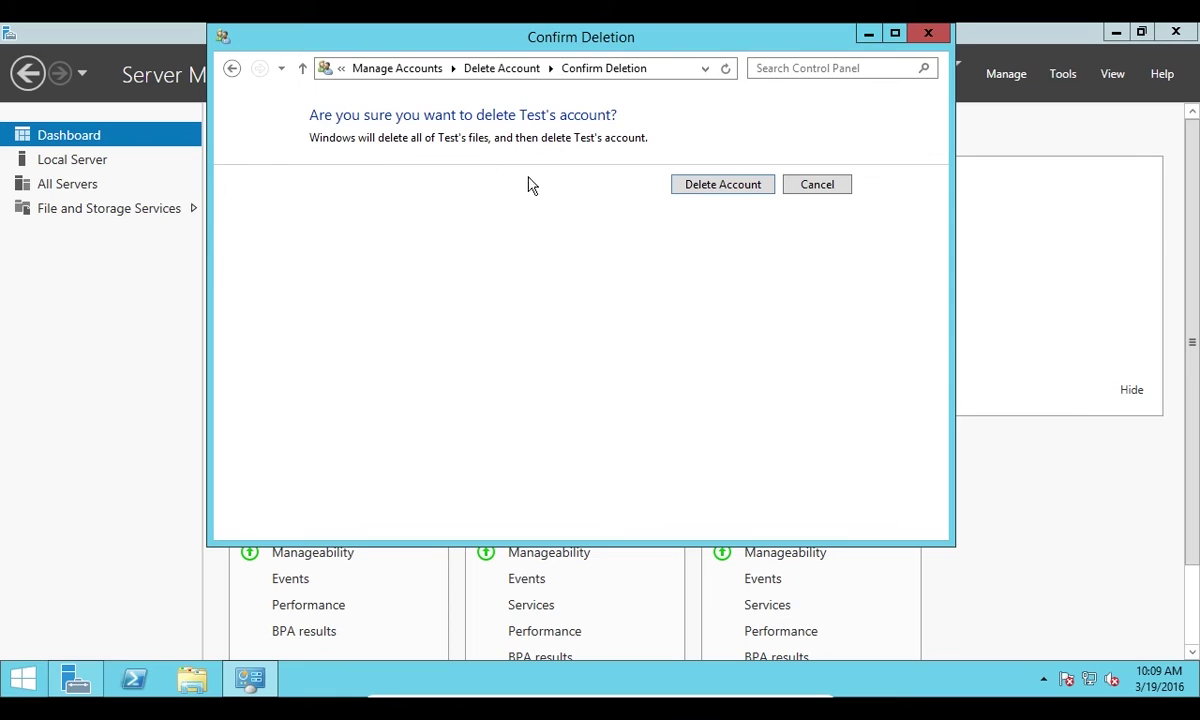
click(712, 192)
click(708, 190)
click(795, 198)
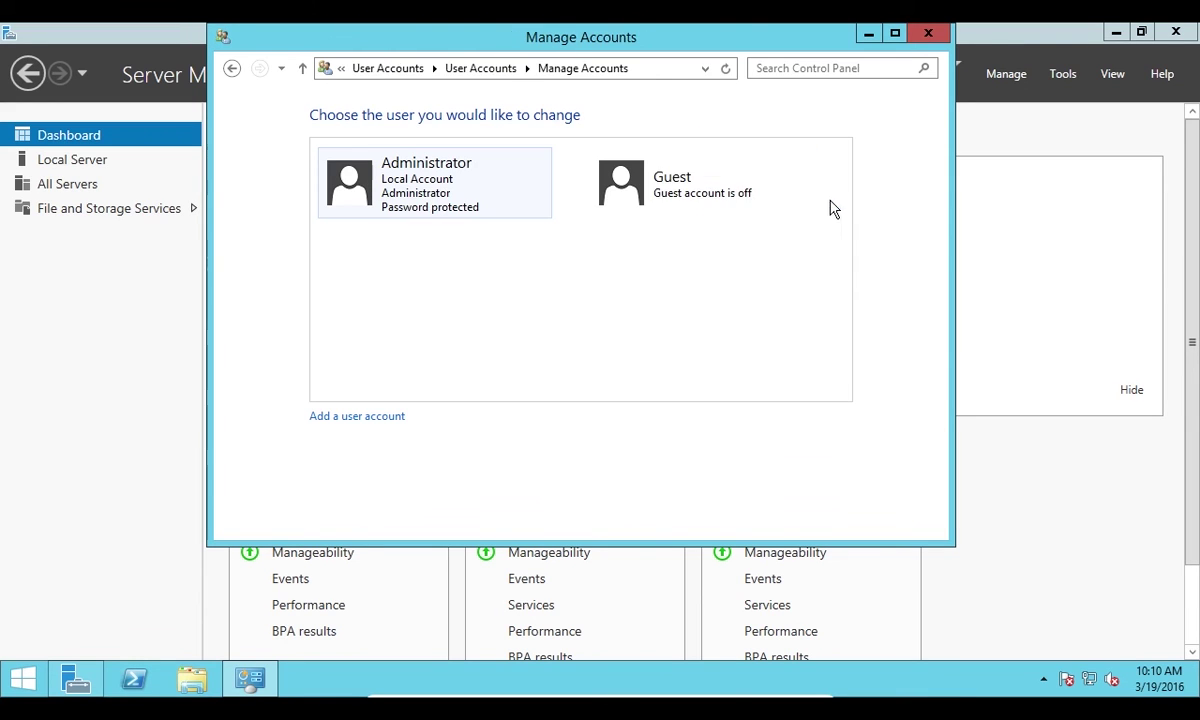